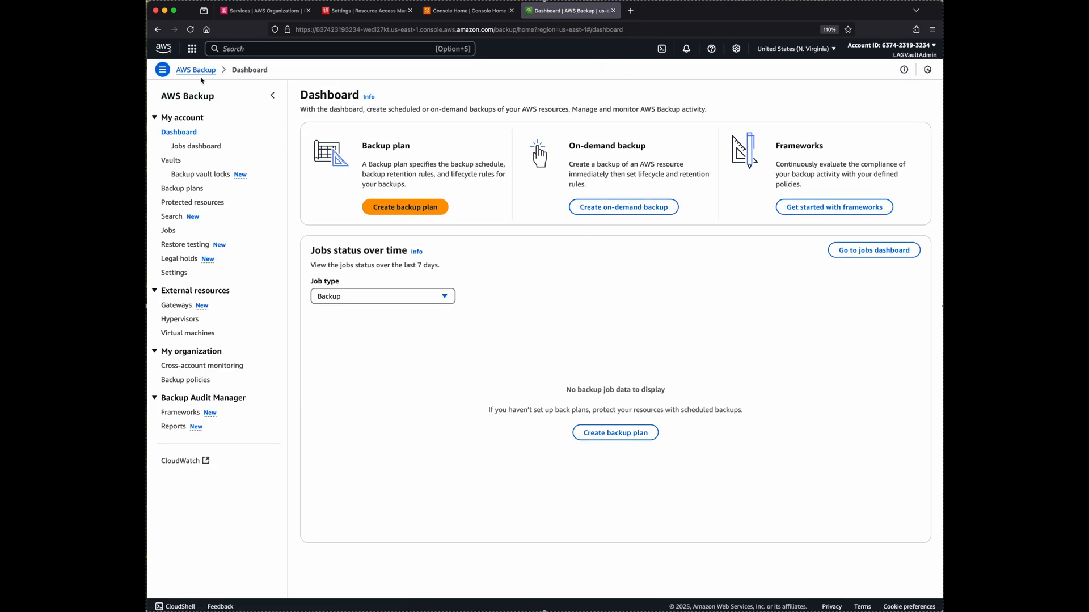
# Create a logically air-gapped vault named LAGVault-Production with 7 days minimum and 35 days maximum retention.
pyautogui.click(172, 161)
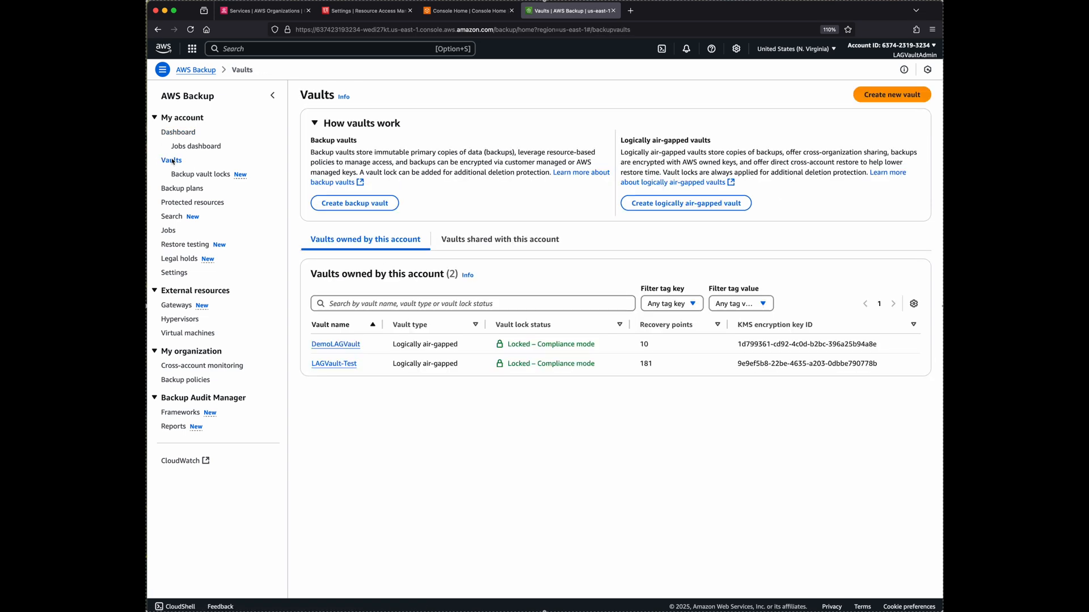
pyautogui.click(668, 208)
pyautogui.click(440, 157)
pyautogui.write('LAGVault-Production')
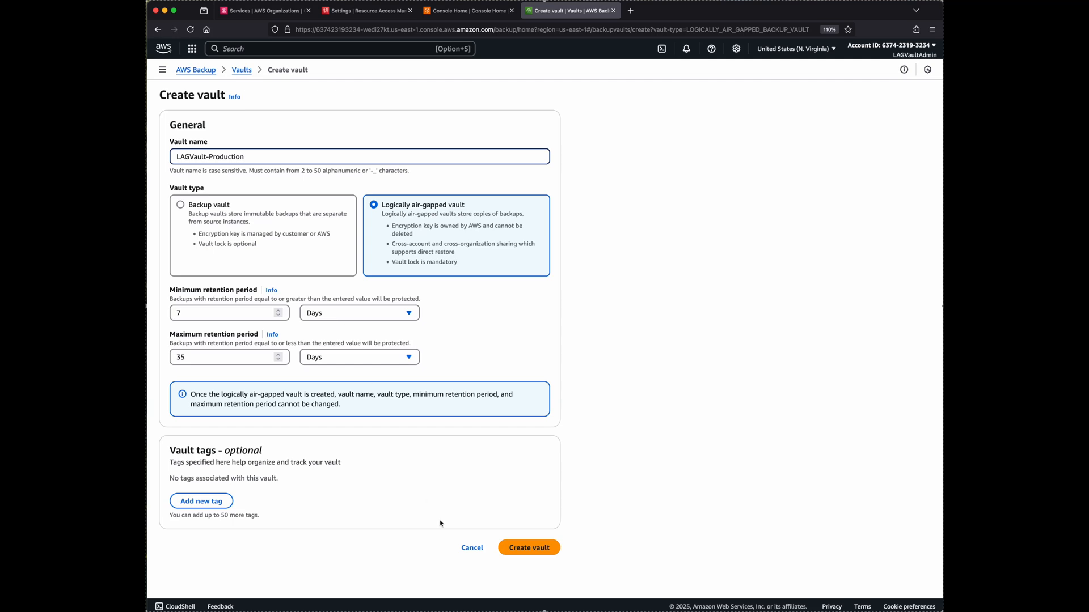
pyautogui.click(523, 547)
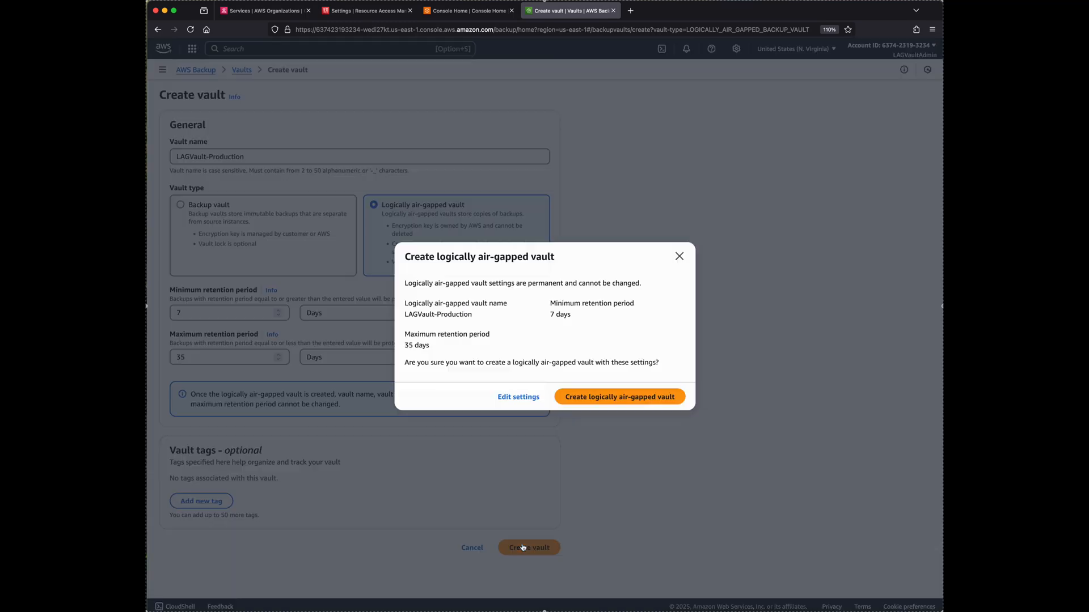
pyautogui.click(631, 400)
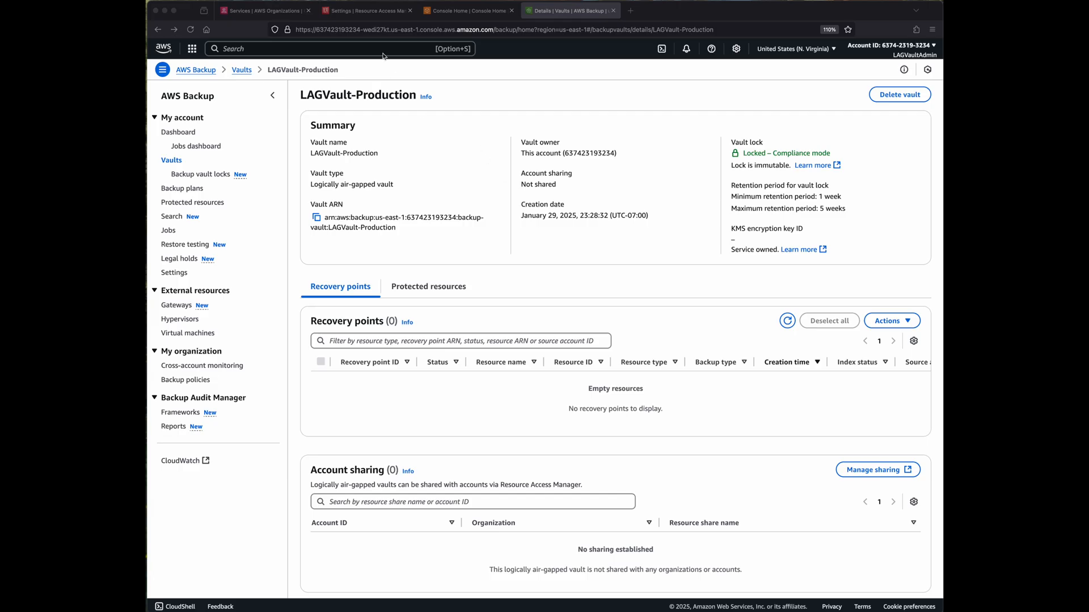
# Check the Resource Access Manager sharing setting and the RAM service's trusted access in AWS Organizations for the production account.
pyautogui.click(352, 11)
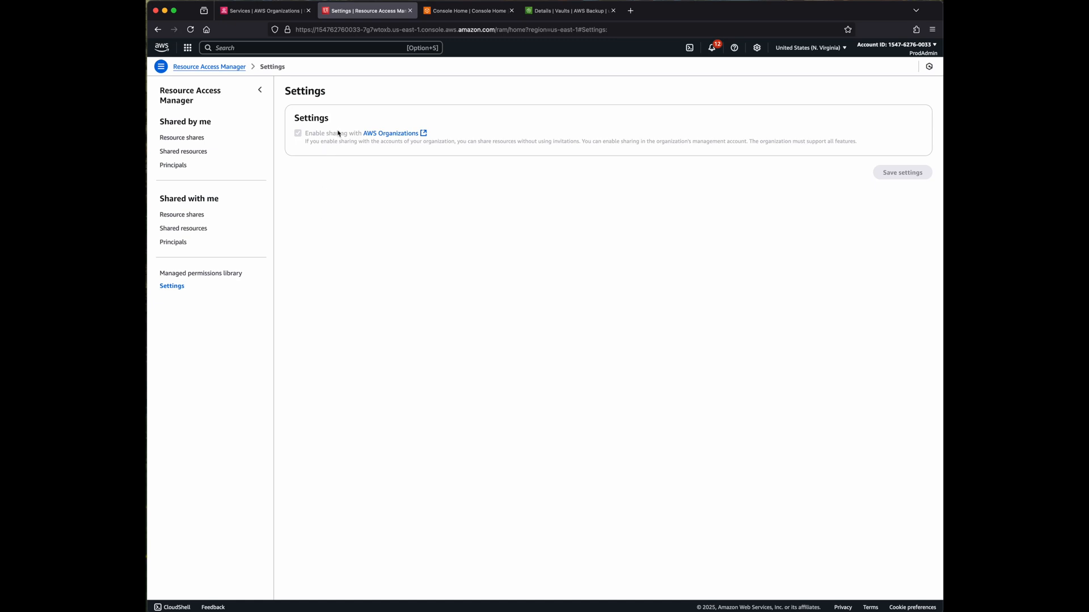
pyautogui.click(267, 10)
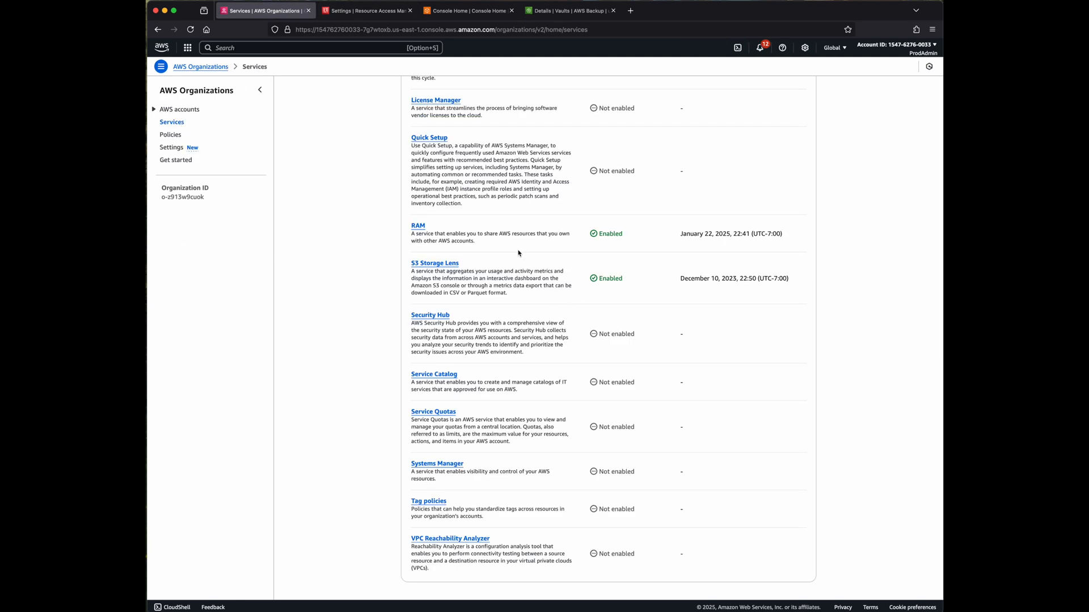
pyautogui.moveTo(503, 234); pyautogui.dragTo(465, 232)
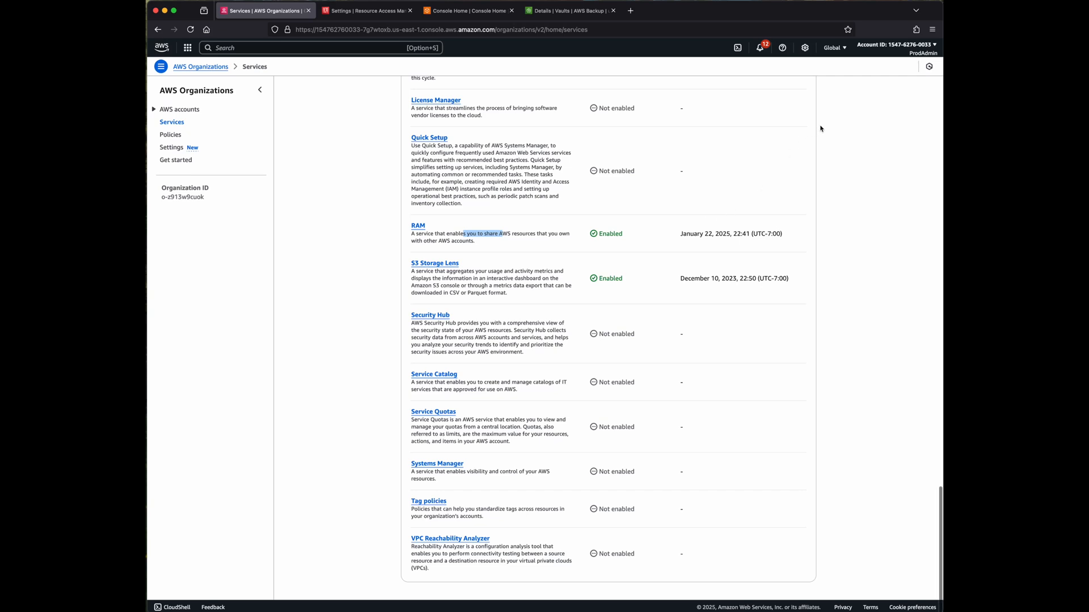
# Copy the production account's ID from its current session details.
pyautogui.click(900, 48)
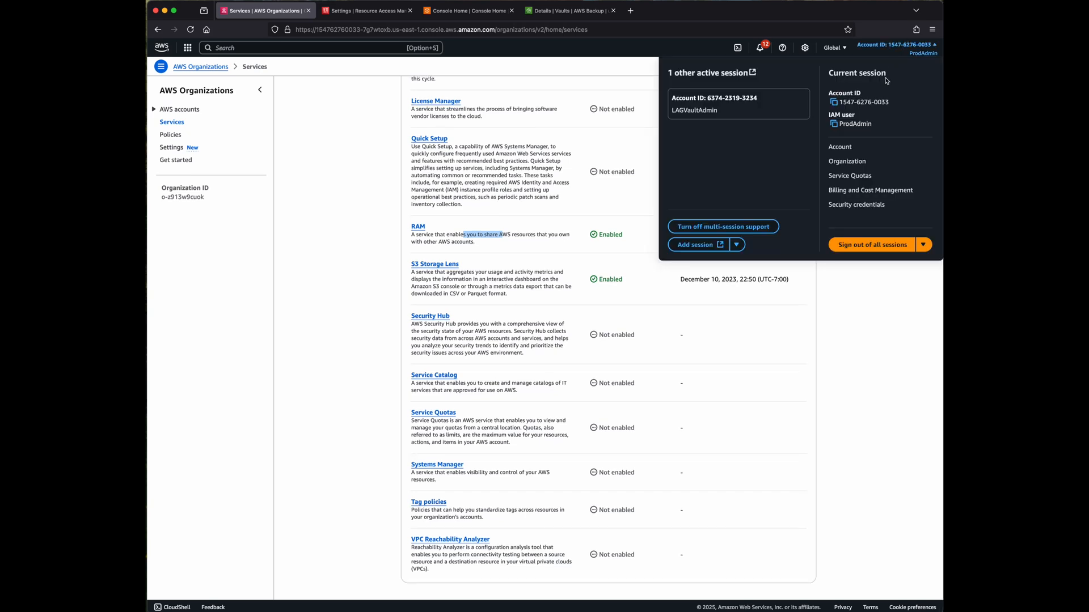
pyautogui.click(833, 102)
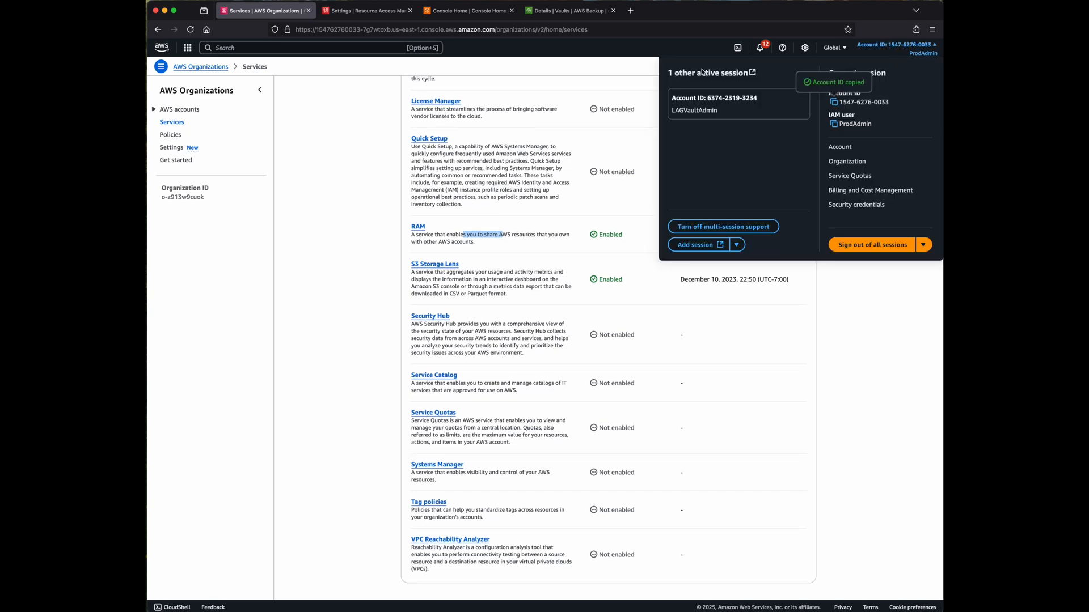
# Open sharing management for the LAGVault-Production vault, using the vault administrator's session.
pyautogui.click(567, 10)
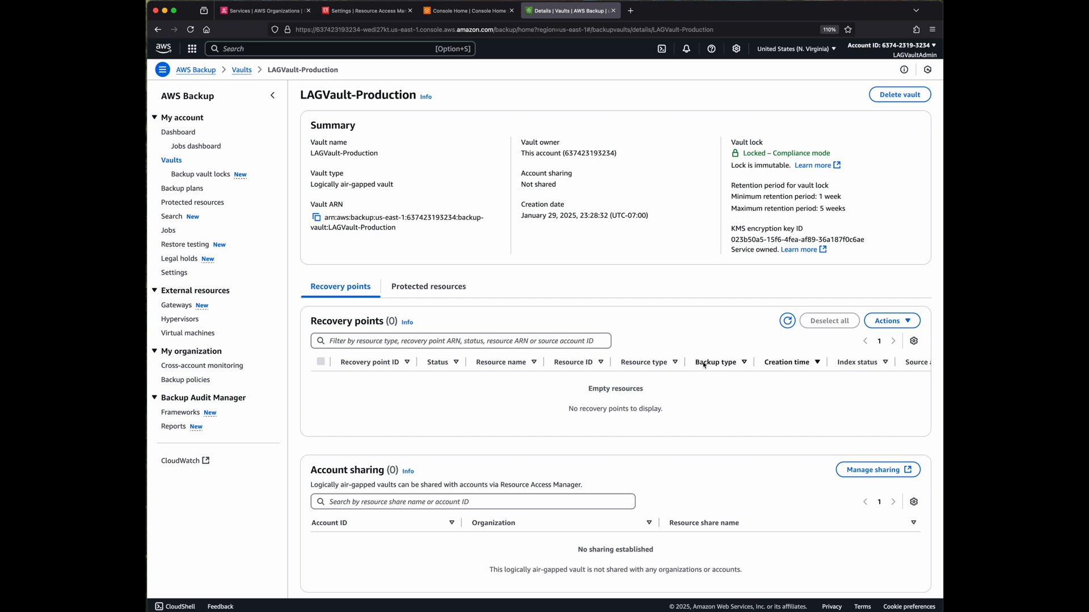
pyautogui.scroll(-5, 705, 363)
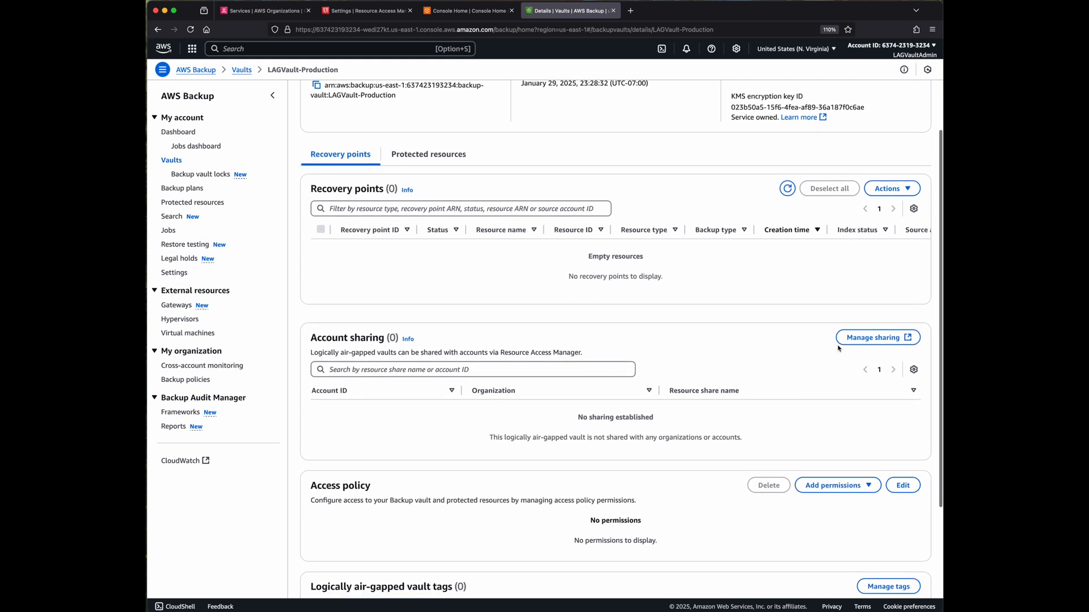
pyautogui.click(866, 340)
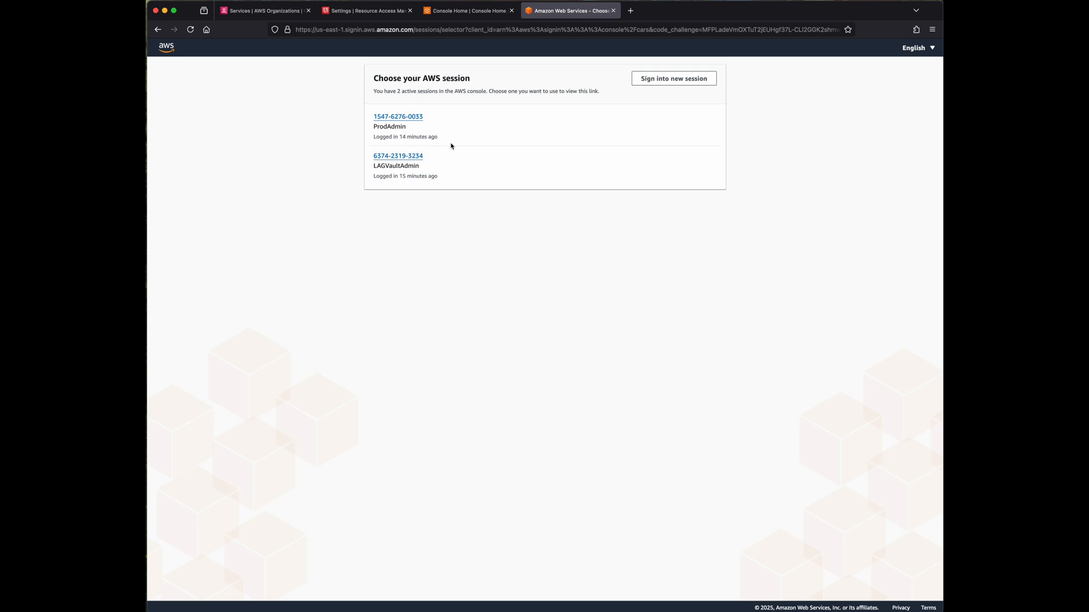
pyautogui.click(405, 157)
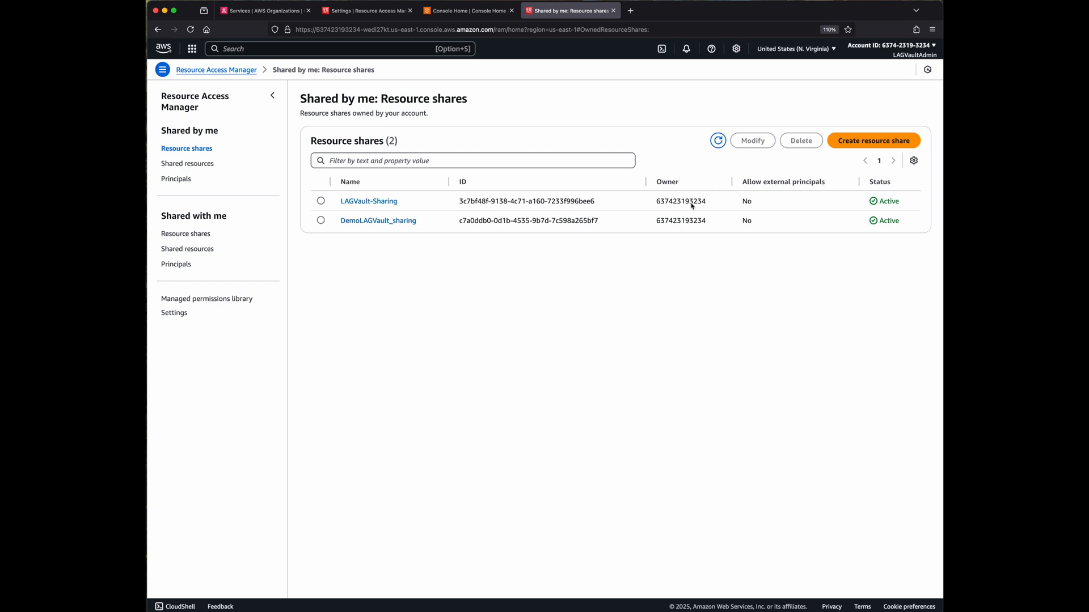
# Start a new resource share and name it LAGVault-Prod-Sharing.
pyautogui.click(856, 144)
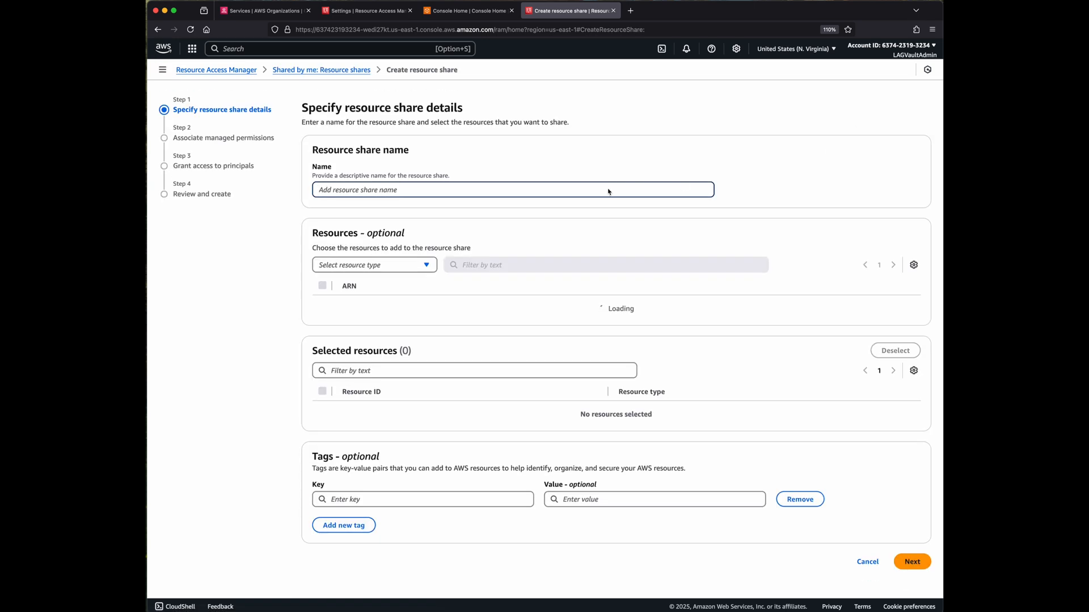
pyautogui.write('LAG')
pyautogui.press('BackSpace')
pyautogui.press('BackSpace')
pyautogui.write('Vault')
pyautogui.write('-PO')
pyautogui.write('ro')
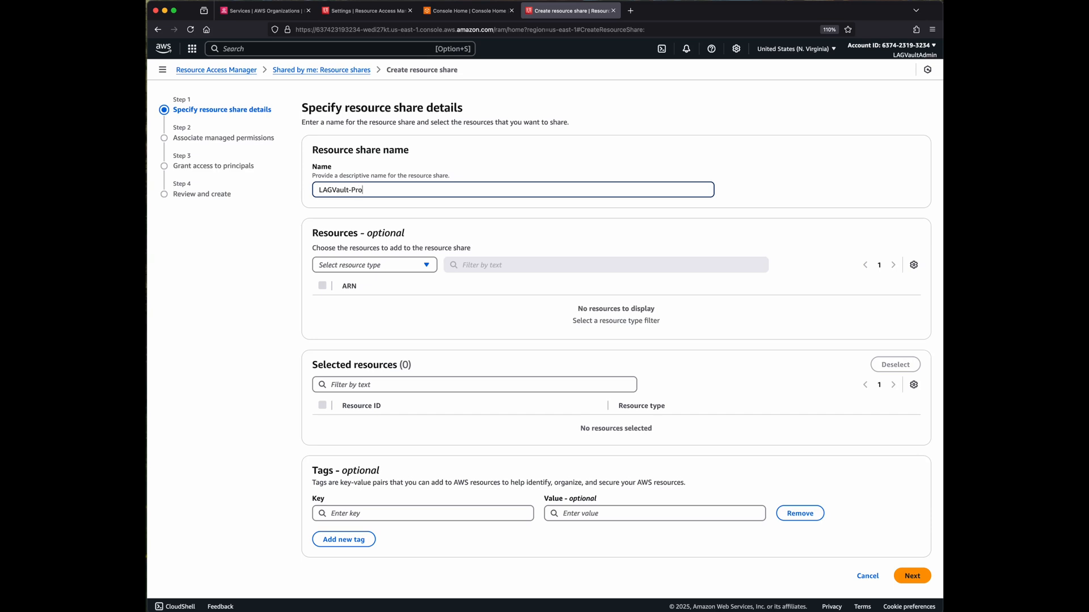
pyautogui.write('d-Sharing')
pyautogui.scroll(-1, 493, 373)
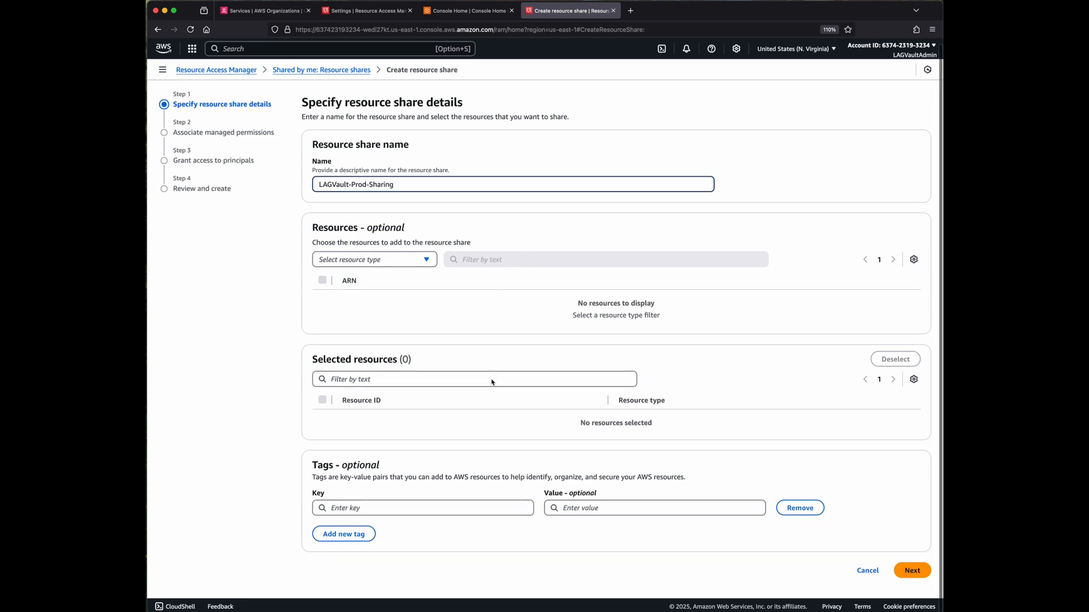
# Add the LAGVault-Production backup vault to the share and accept the AWSRAMPermissionBackupVaultReadOnly managed permission.
pyautogui.click(416, 264)
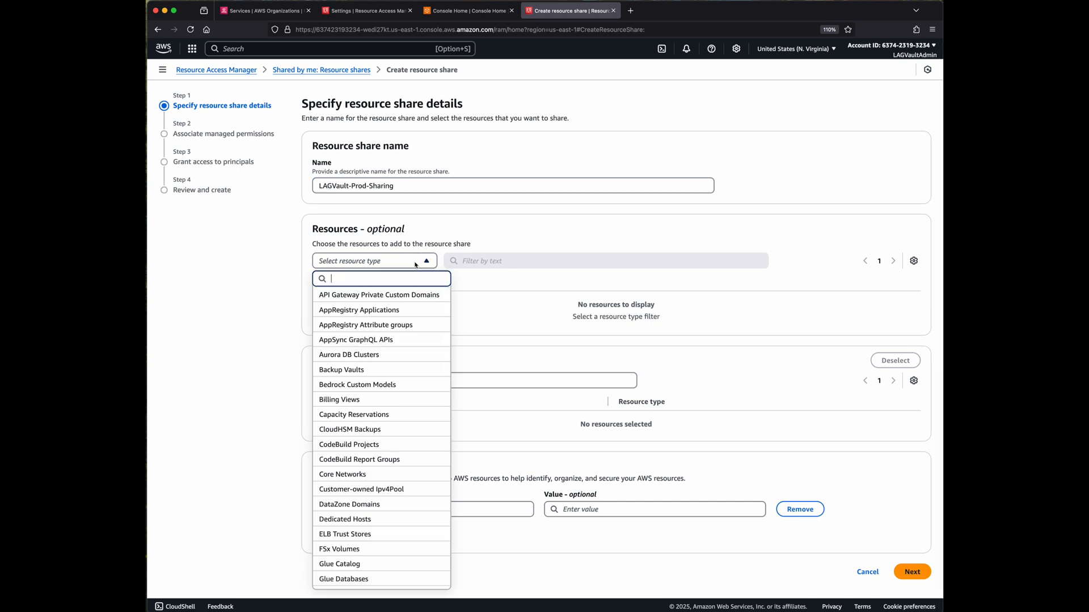
pyautogui.write('backup')
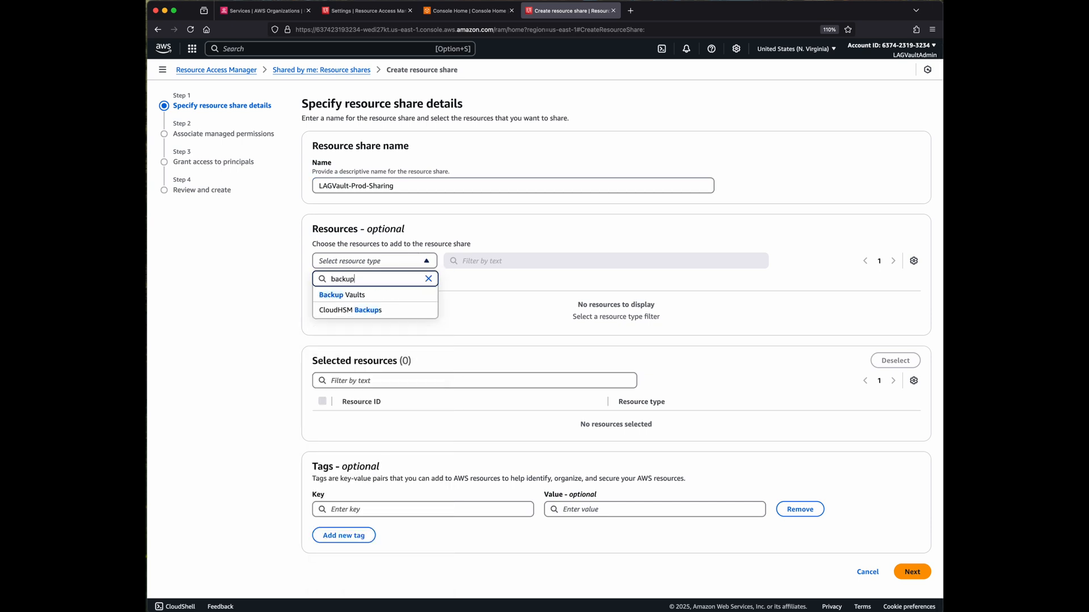
pyautogui.click(396, 294)
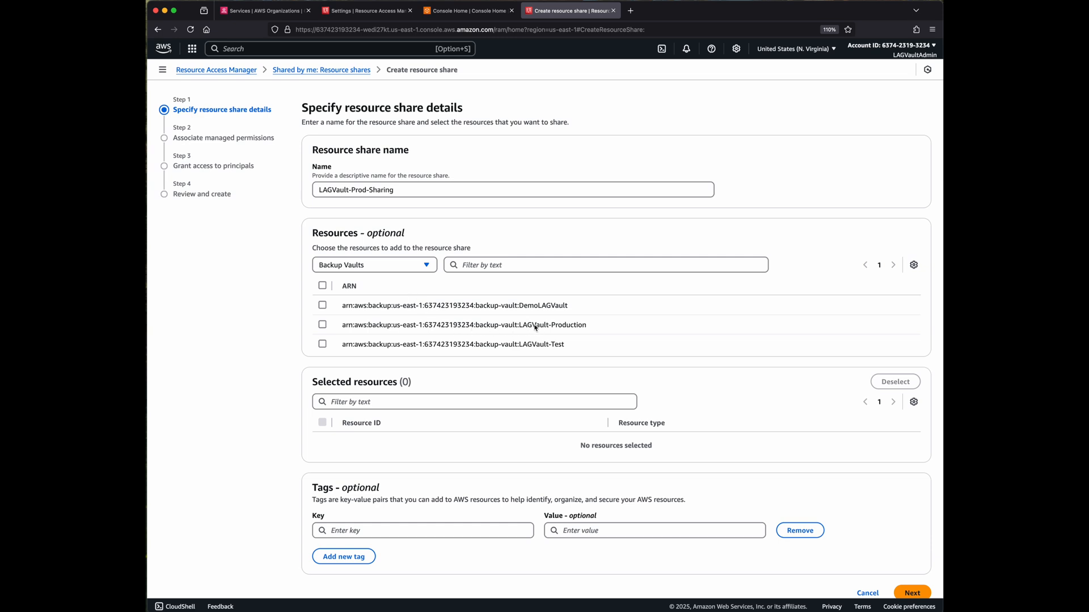
pyautogui.click(323, 326)
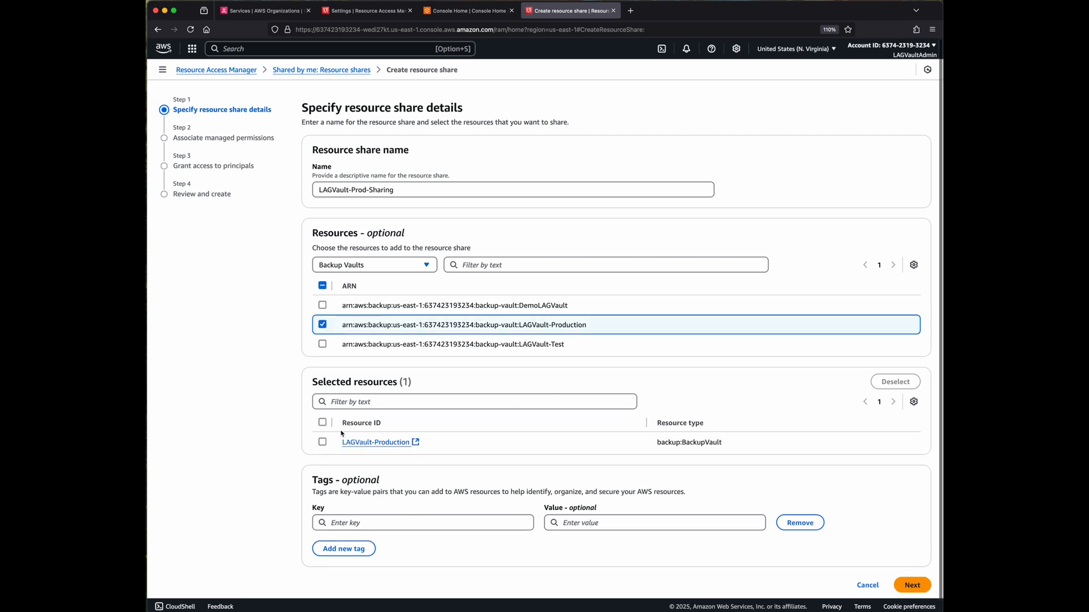
pyautogui.click(322, 442)
pyautogui.scroll(-1, 395, 445)
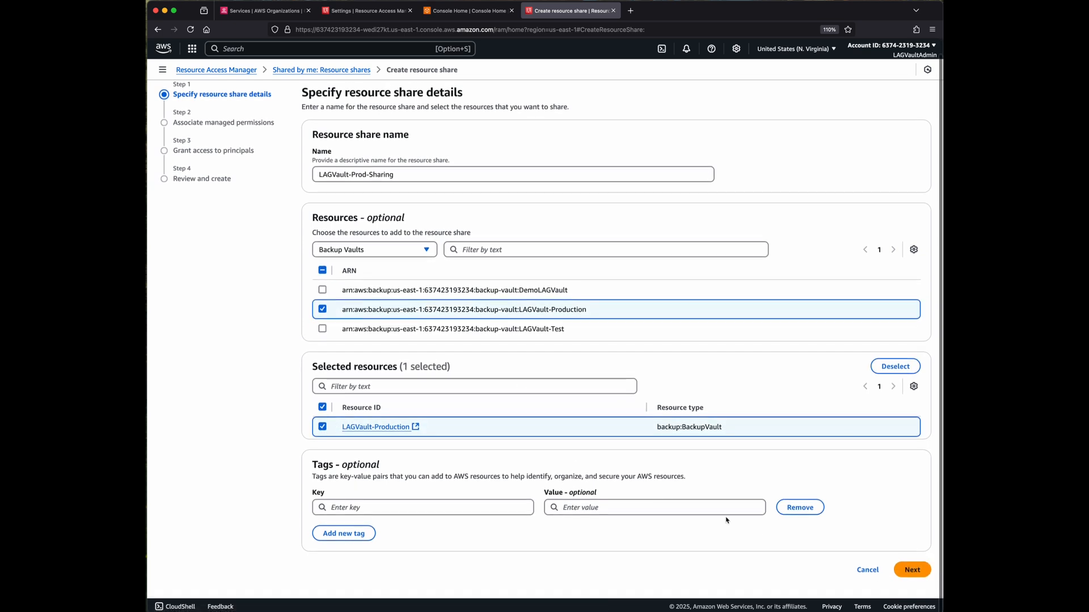
pyautogui.click(906, 572)
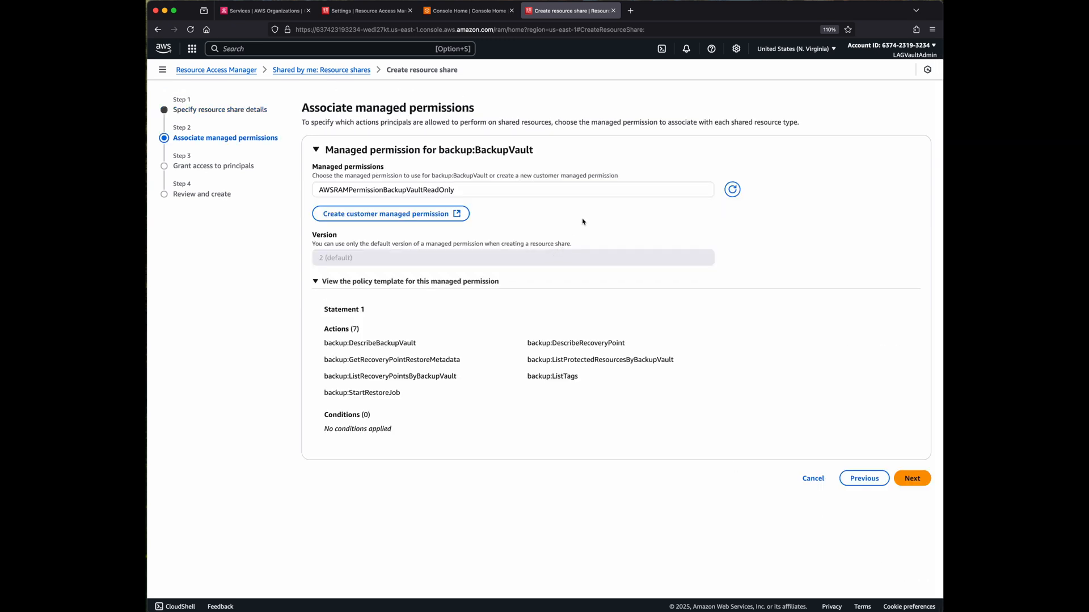
pyautogui.click(919, 479)
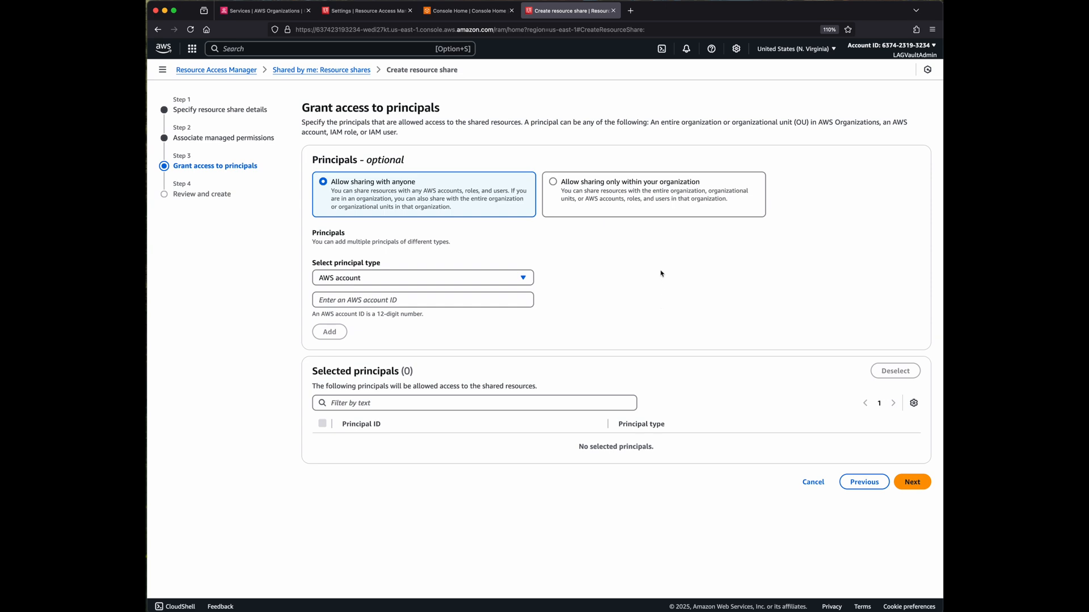
# Restrict sharing to within the organization and add the copied production account ID as an AWS account principal.
pyautogui.click(592, 184)
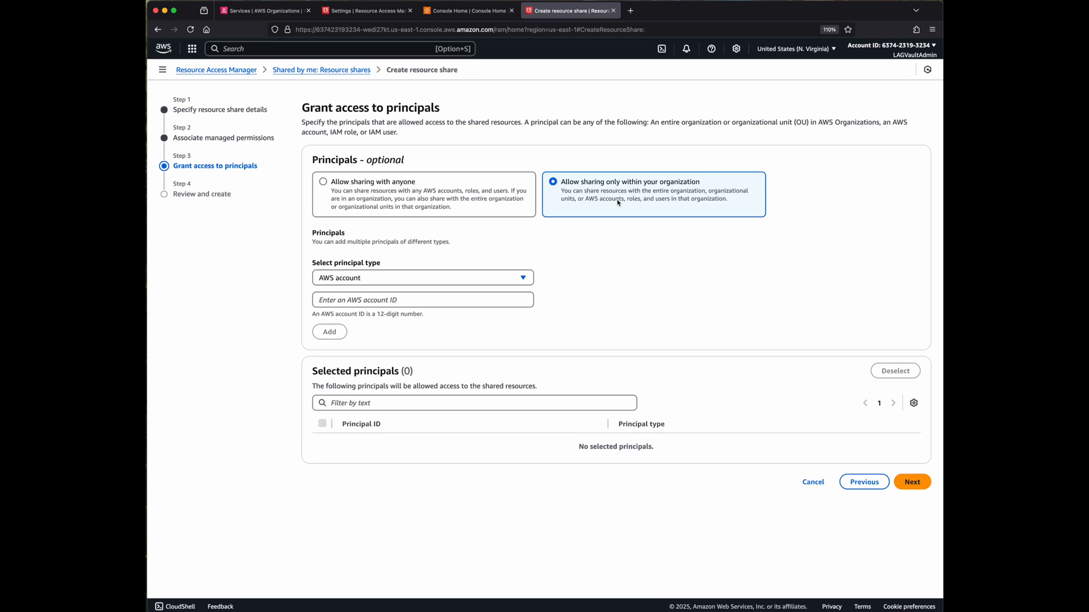
pyautogui.click(402, 302)
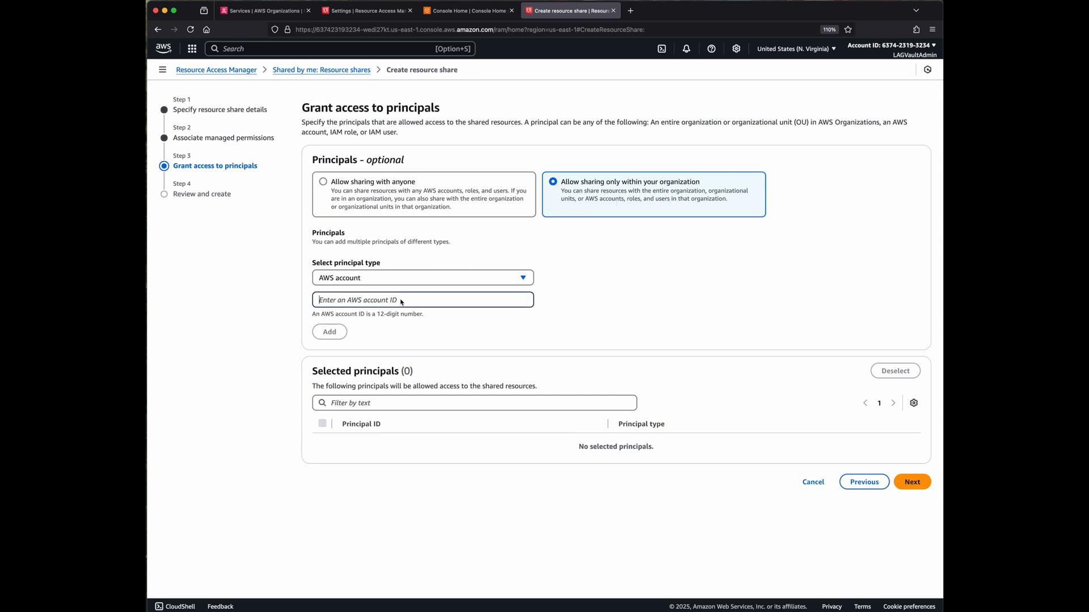
pyautogui.press('super+v')
pyautogui.click(336, 333)
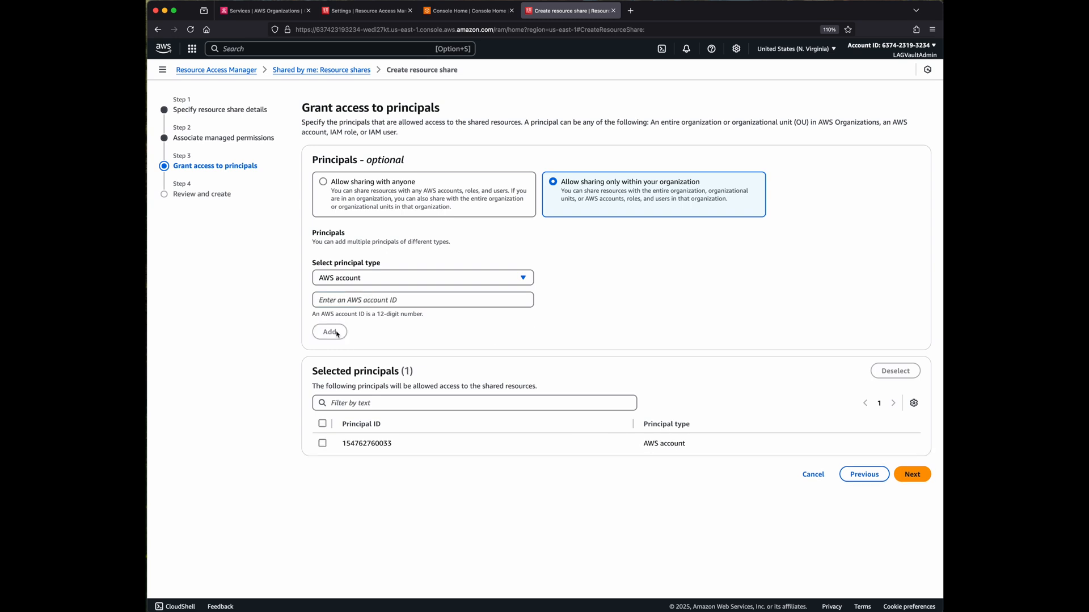
pyautogui.click(322, 444)
pyautogui.click(913, 475)
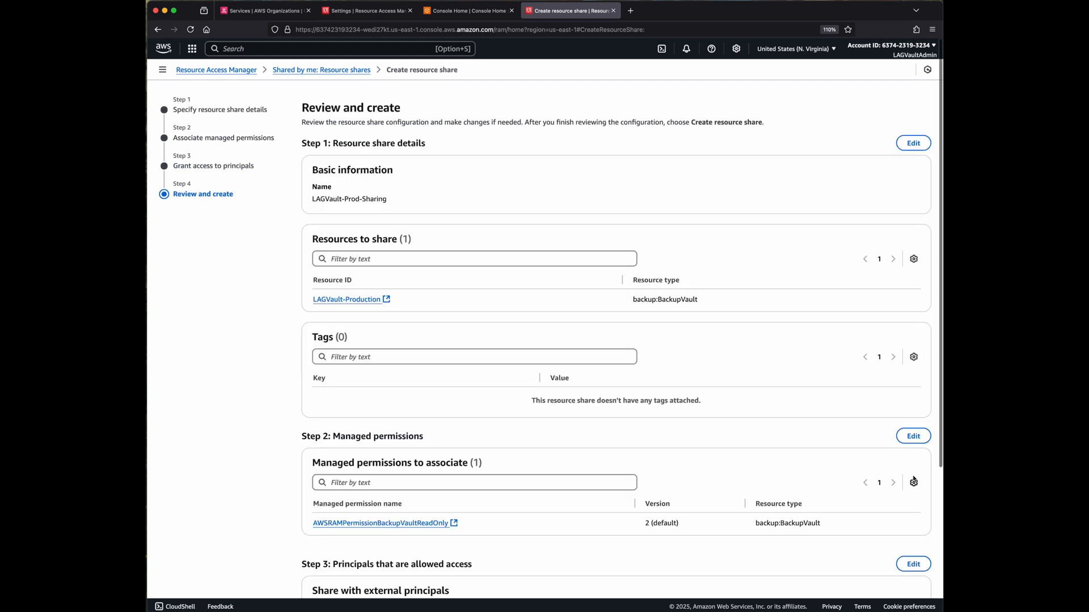
# Review the share configuration and create the resource share.
pyautogui.scroll(-3, 804, 420)
pyautogui.scroll(-1, 804, 420)
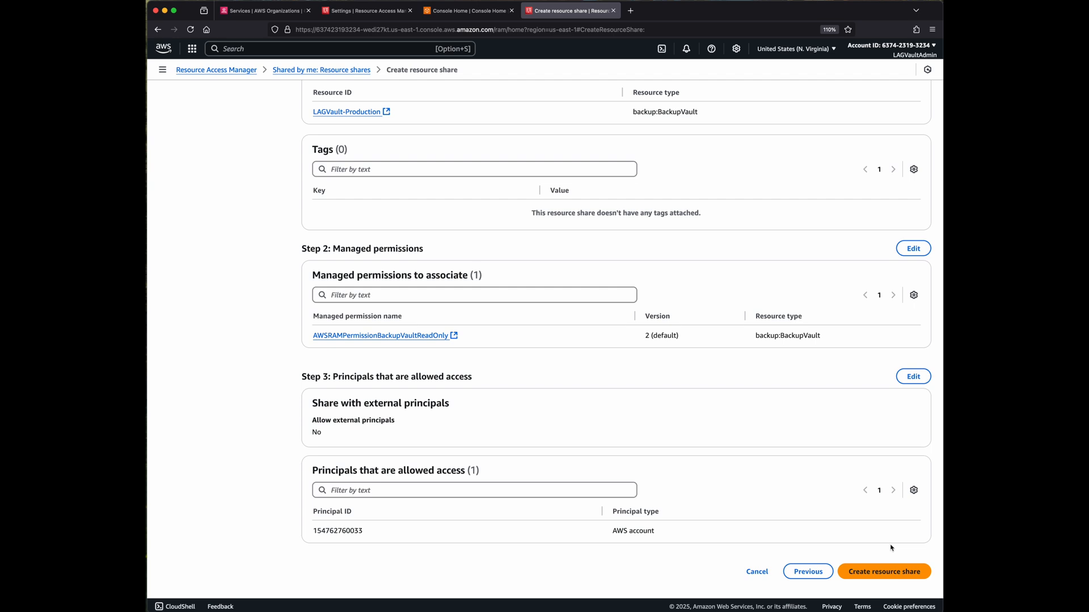
pyautogui.click(891, 572)
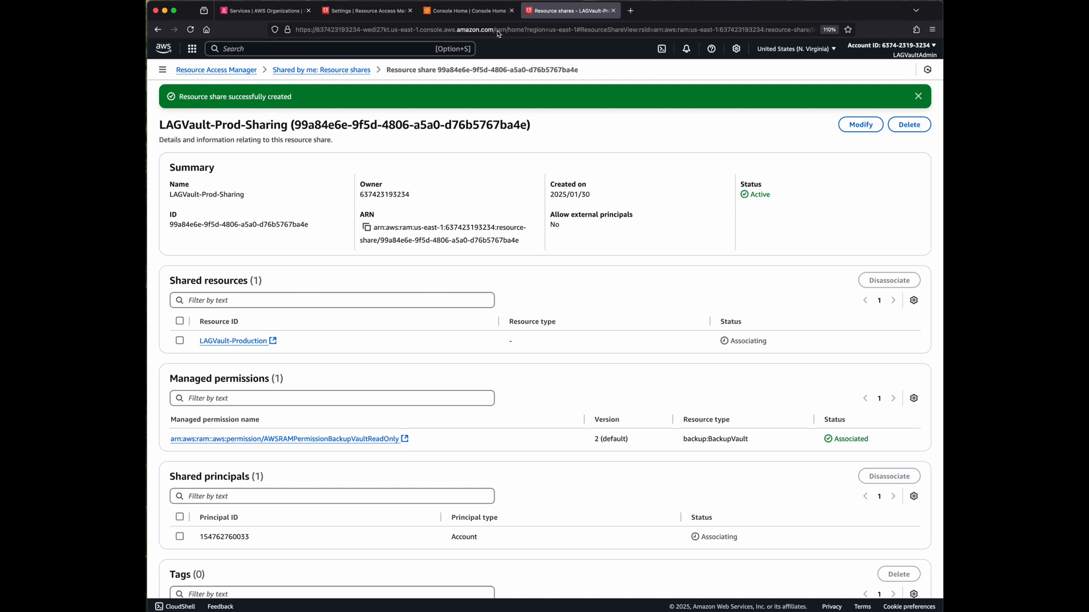
# In the production account's AWS Backup console, view the vaults shared with this account.
pyautogui.click(472, 11)
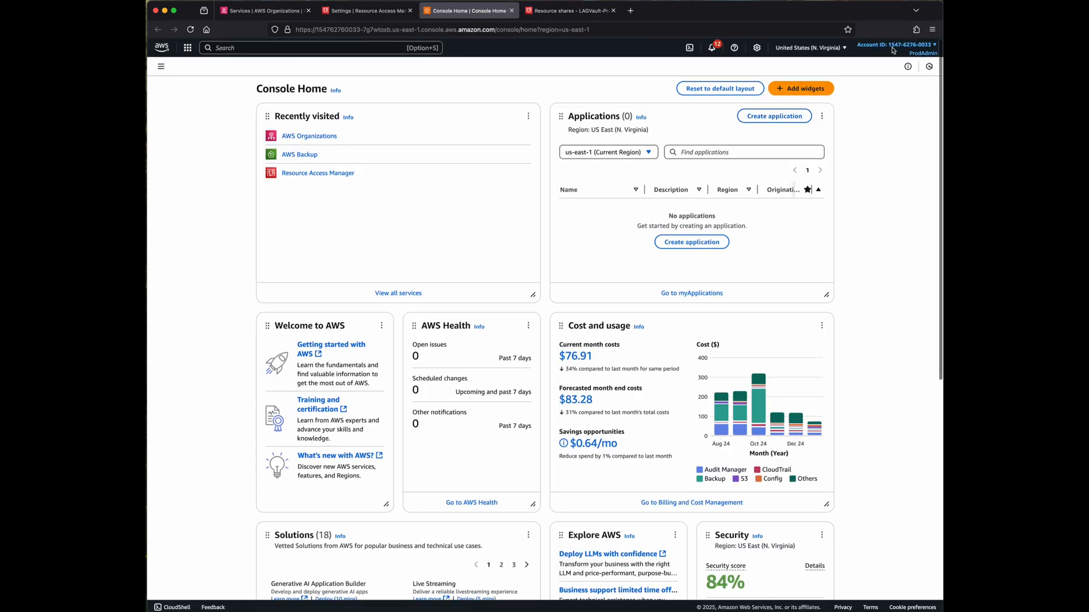
pyautogui.click(892, 50)
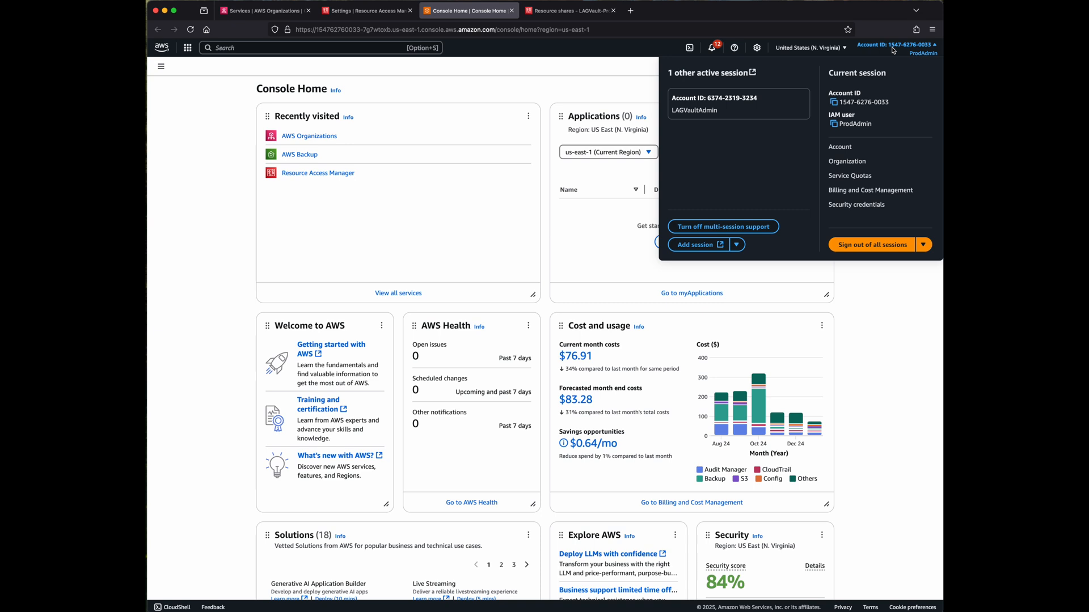
pyautogui.click(892, 50)
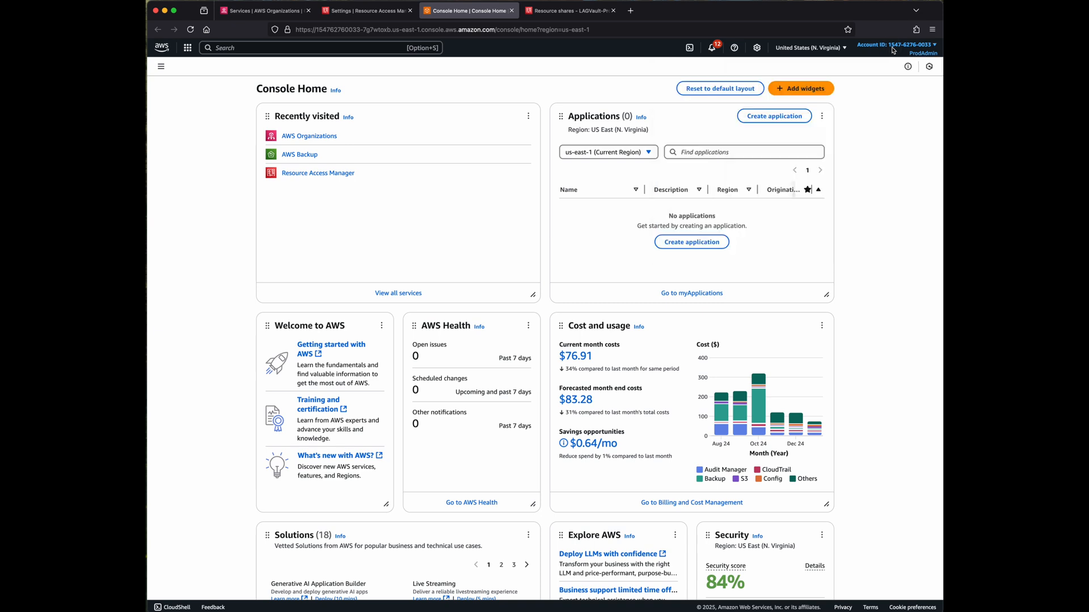
pyautogui.click(307, 157)
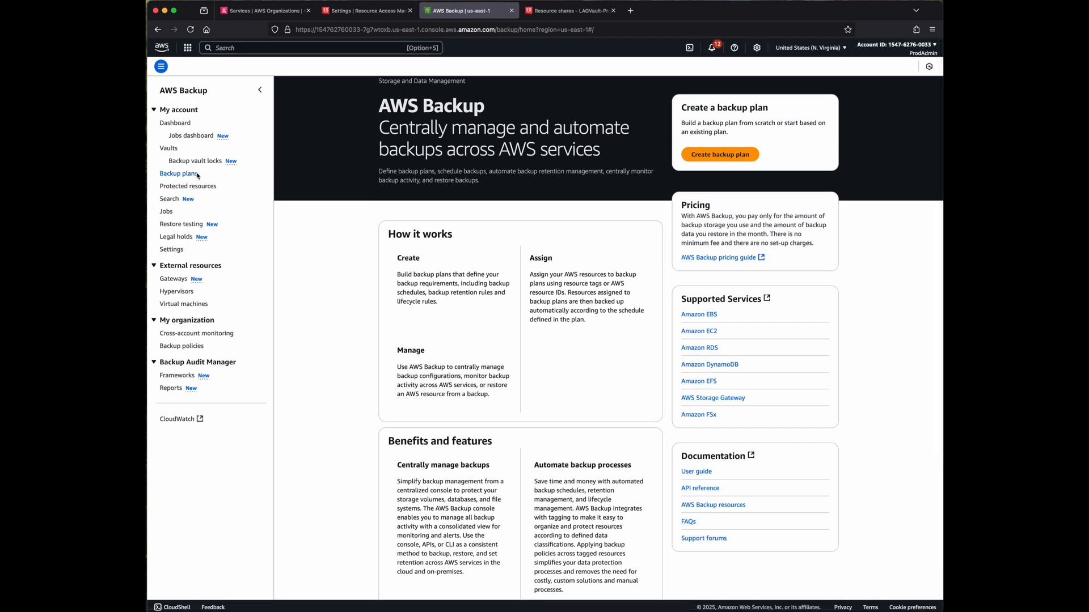
pyautogui.click(169, 148)
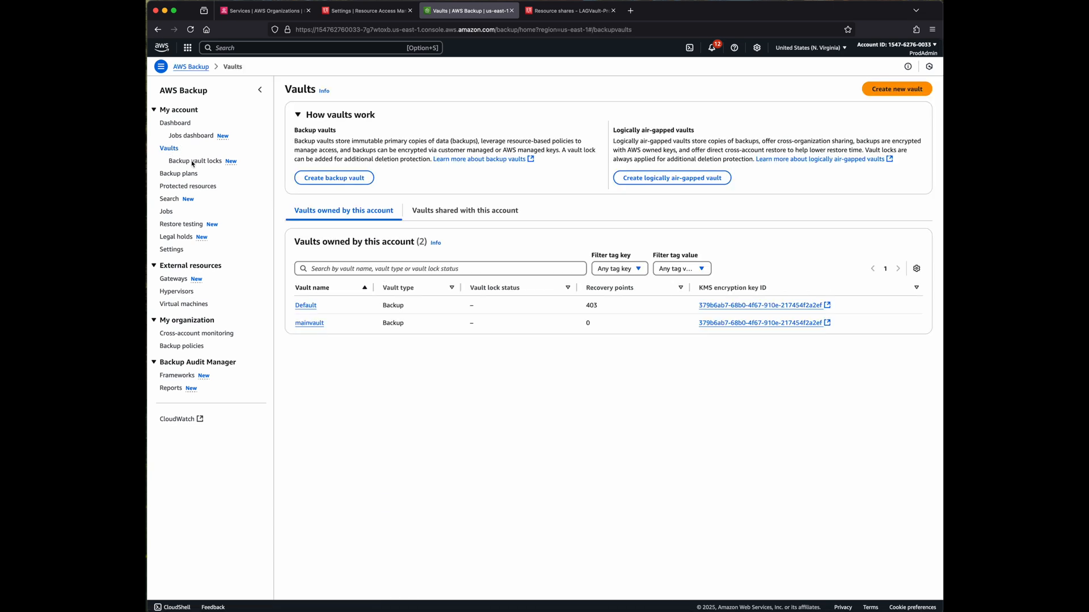
pyautogui.click(468, 214)
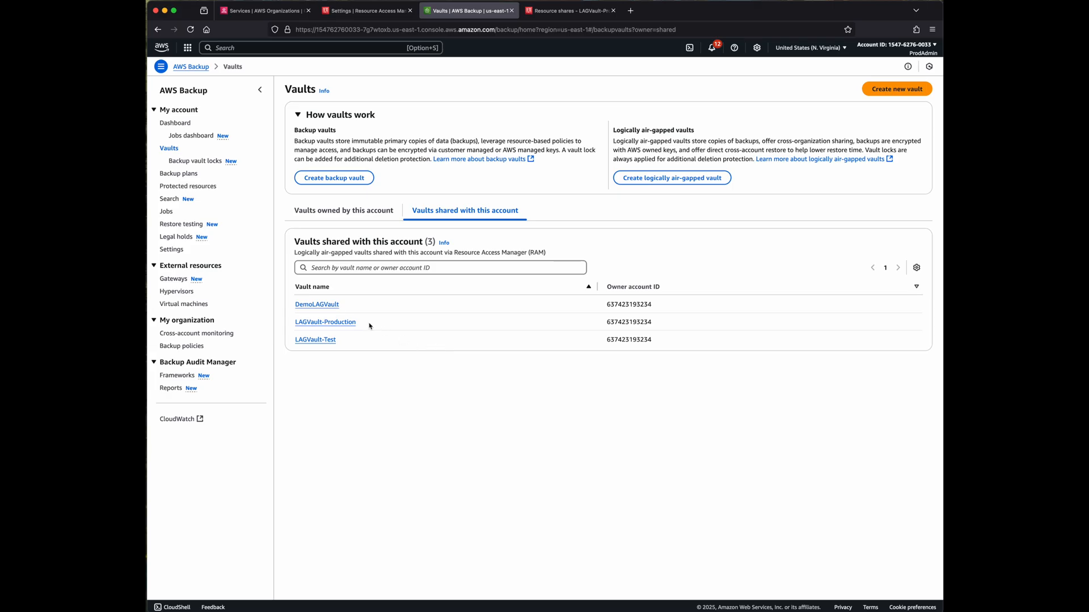
# Open the backup rule of the CustomerData-DailyBackup plan for editing.
pyautogui.click(369, 325)
pyautogui.moveTo(369, 325); pyautogui.dragTo(295, 321)
pyautogui.click(177, 174)
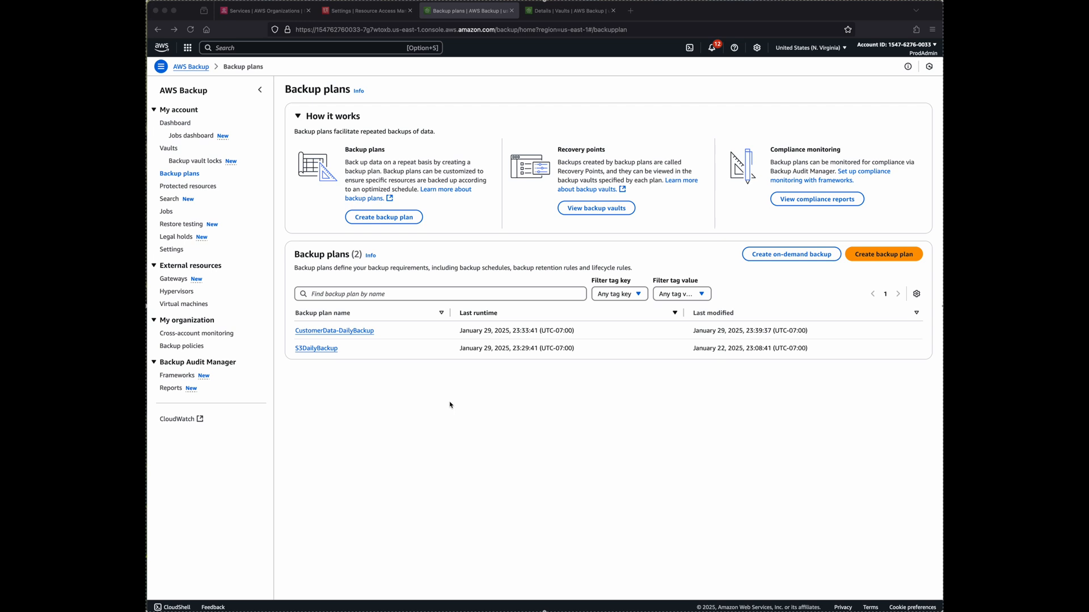
pyautogui.click(347, 331)
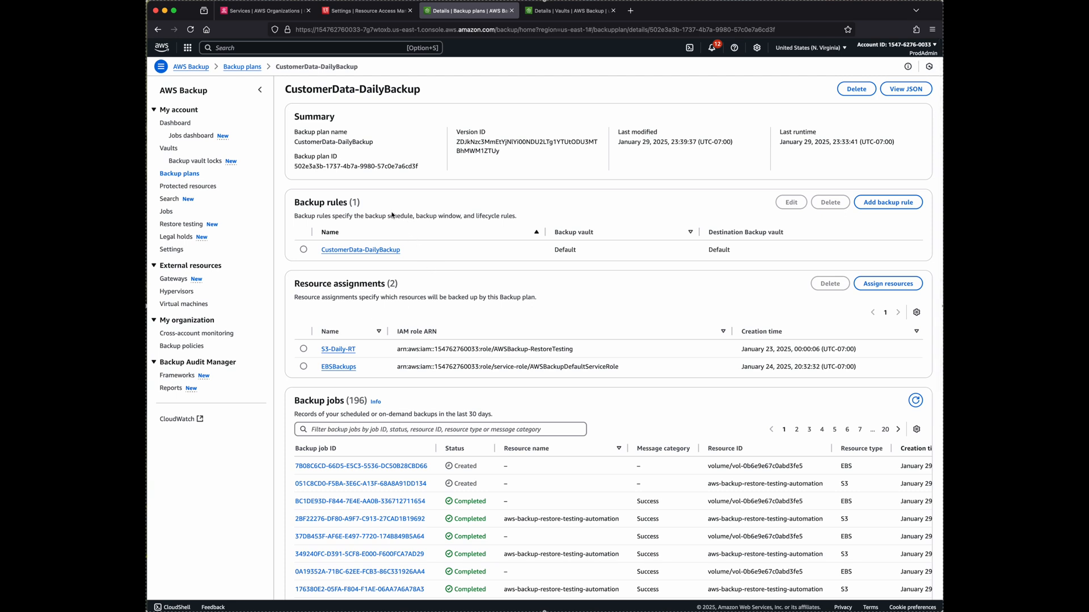
pyautogui.click(304, 250)
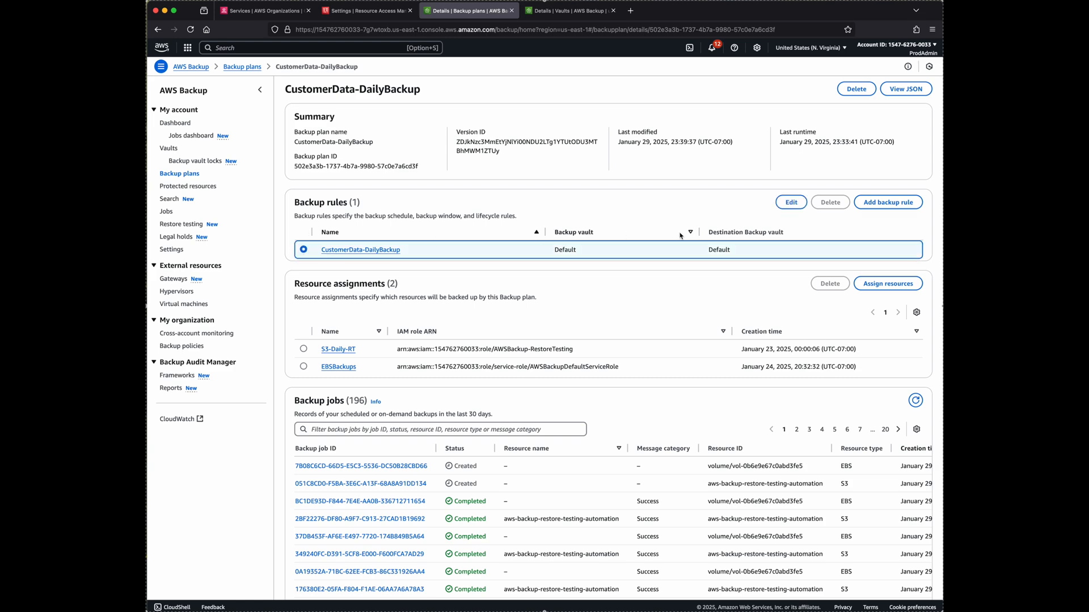
pyautogui.click(781, 208)
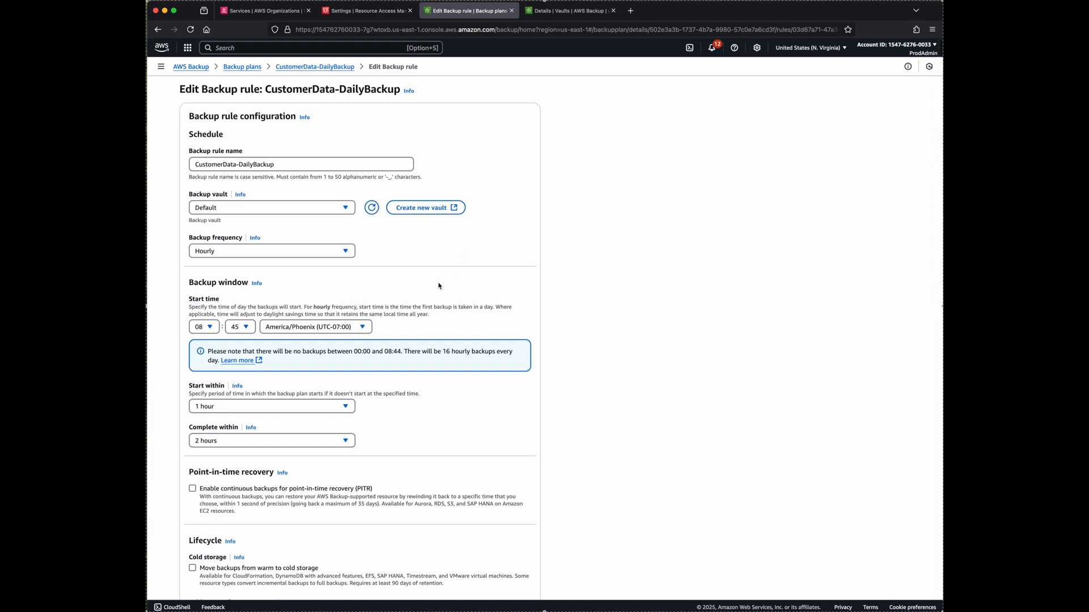
# Enable copying to another account's vault for the rule's US East (N. Virginia) copy destination.
pyautogui.scroll(-5, 438, 304)
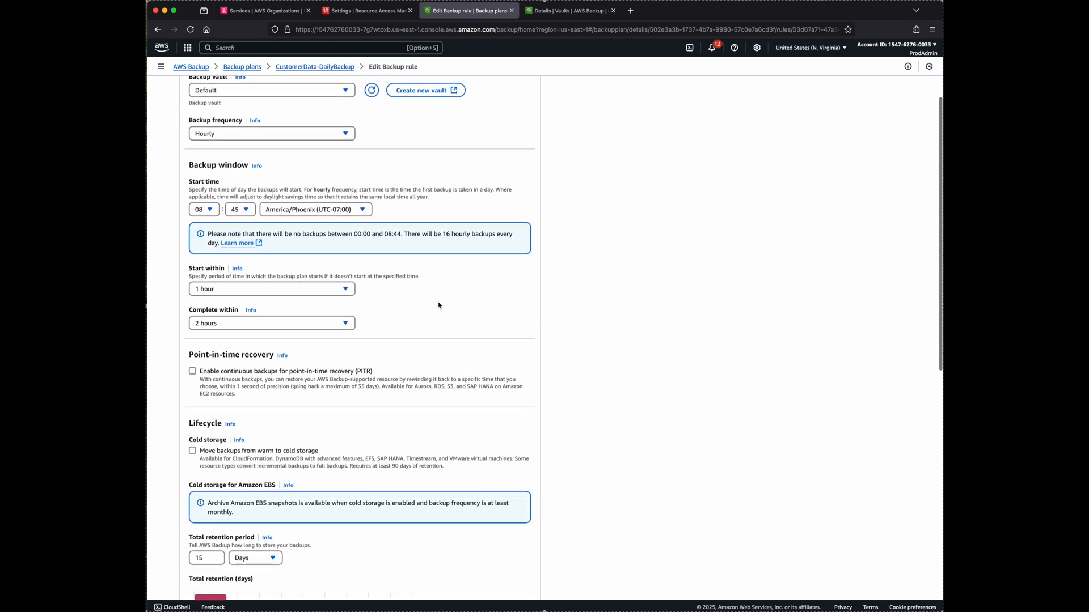
pyautogui.scroll(-3, 438, 307)
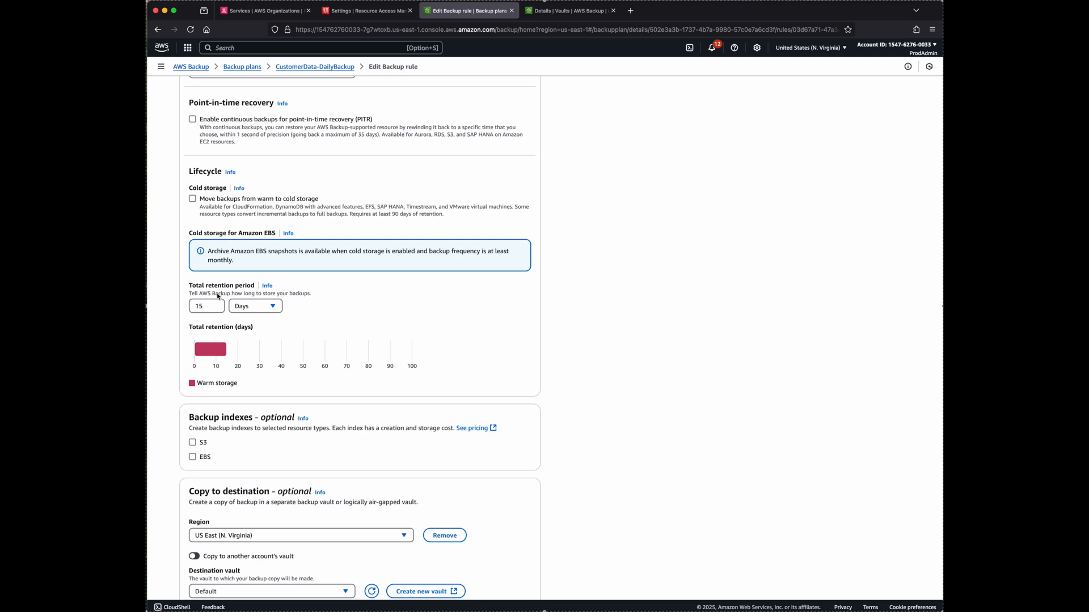
pyautogui.scroll(-5, 342, 344)
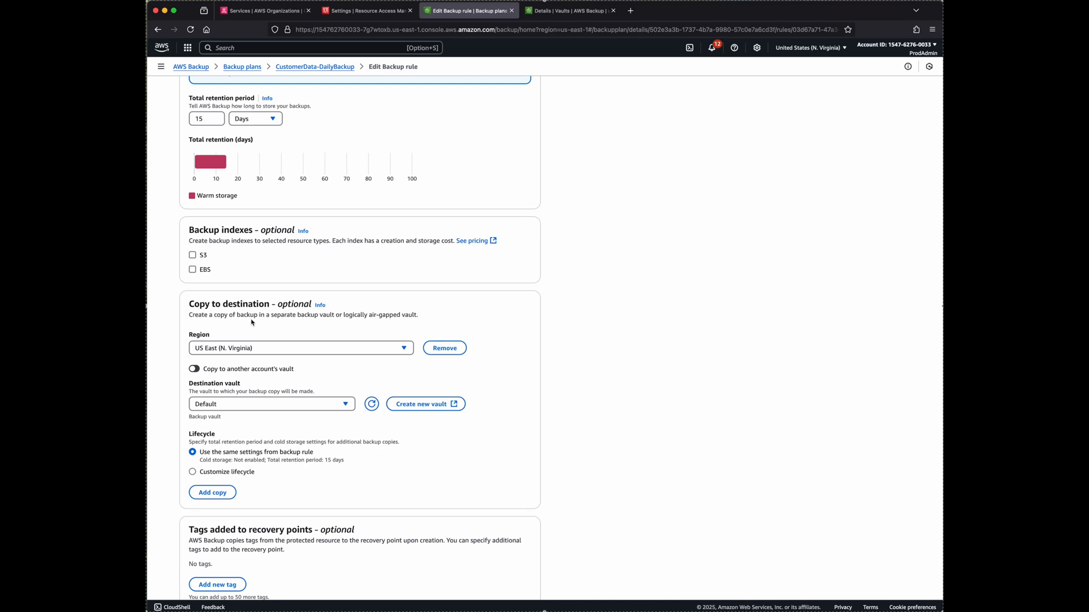
pyautogui.click(196, 370)
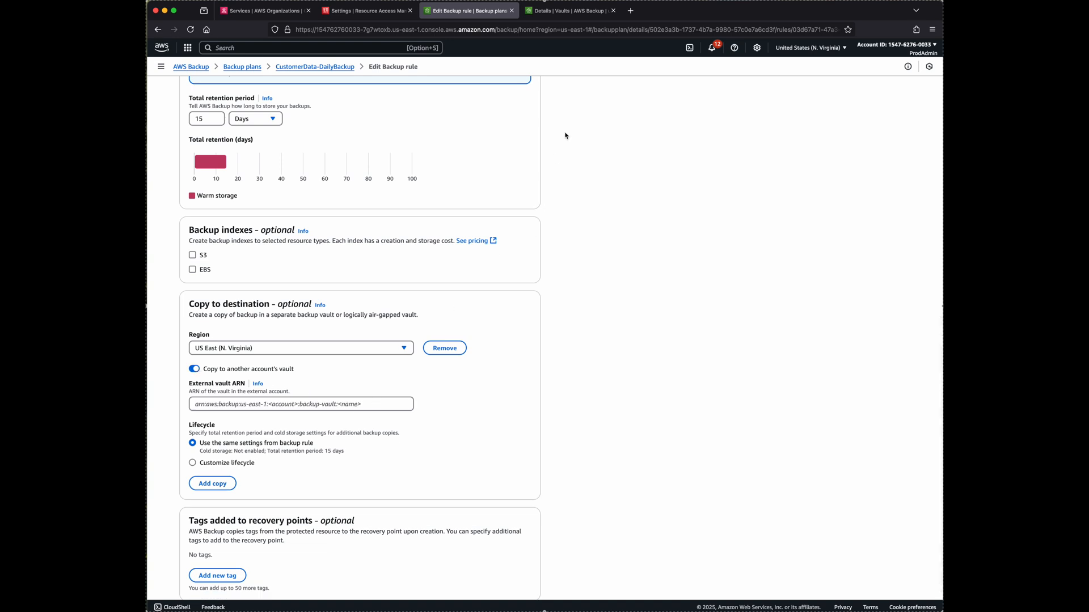
# Copy the LAGVault-Production vault's ARN from the vault account and enter it as the rule's external vault ARN.
pyautogui.click(569, 12)
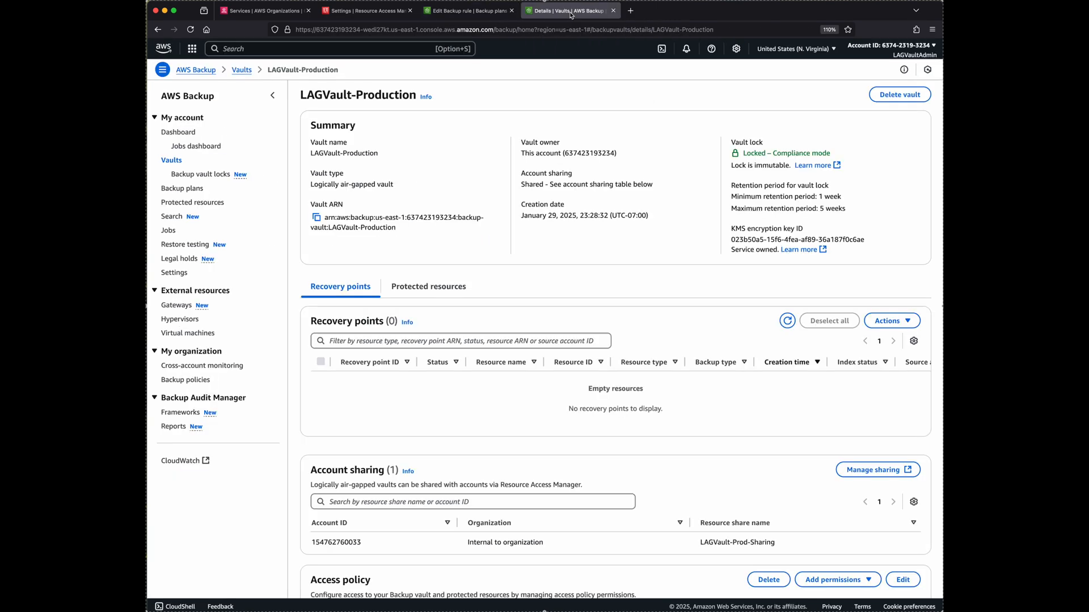
pyautogui.click(316, 217)
pyautogui.scroll(-1, 368, 136)
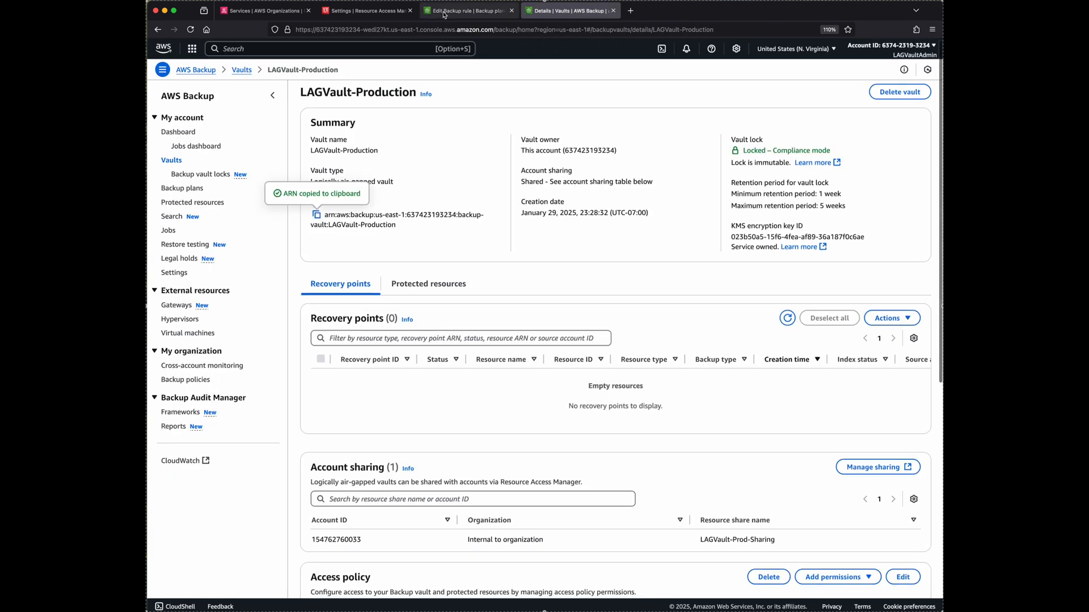
pyautogui.click(465, 10)
pyautogui.click(305, 408)
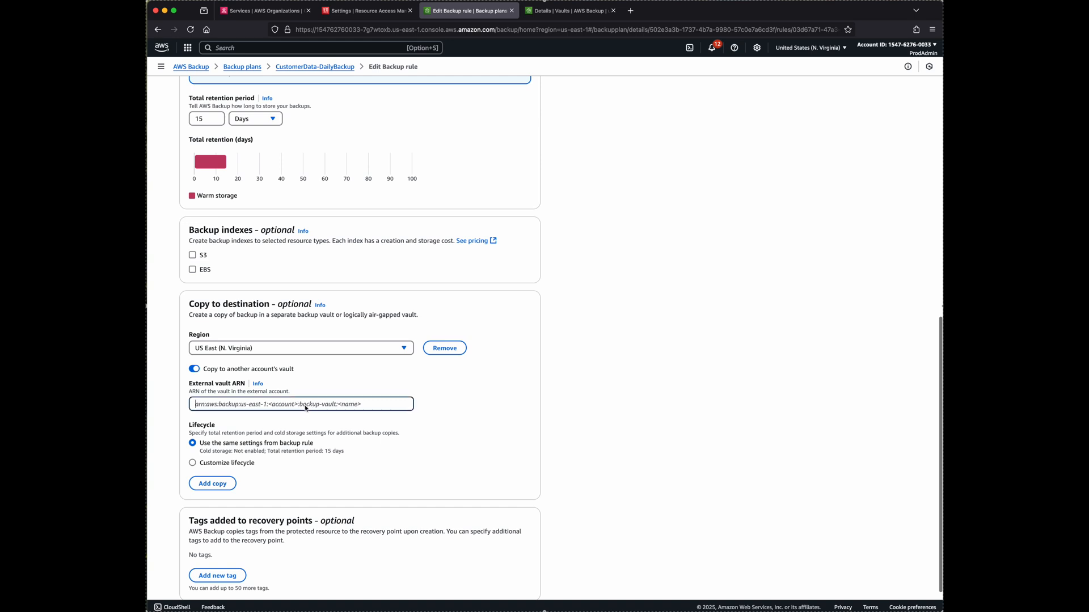
pyautogui.press('super+v')
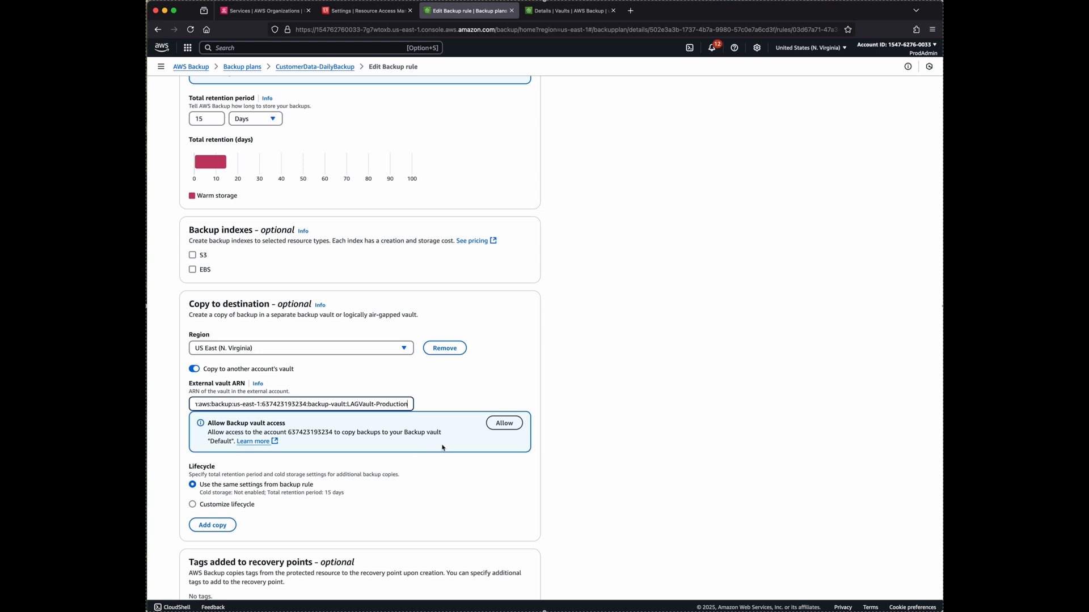
# Copy the policy JSON from the backup vault access request and close the request without allowing access.
pyautogui.scroll(-3, 788, 244)
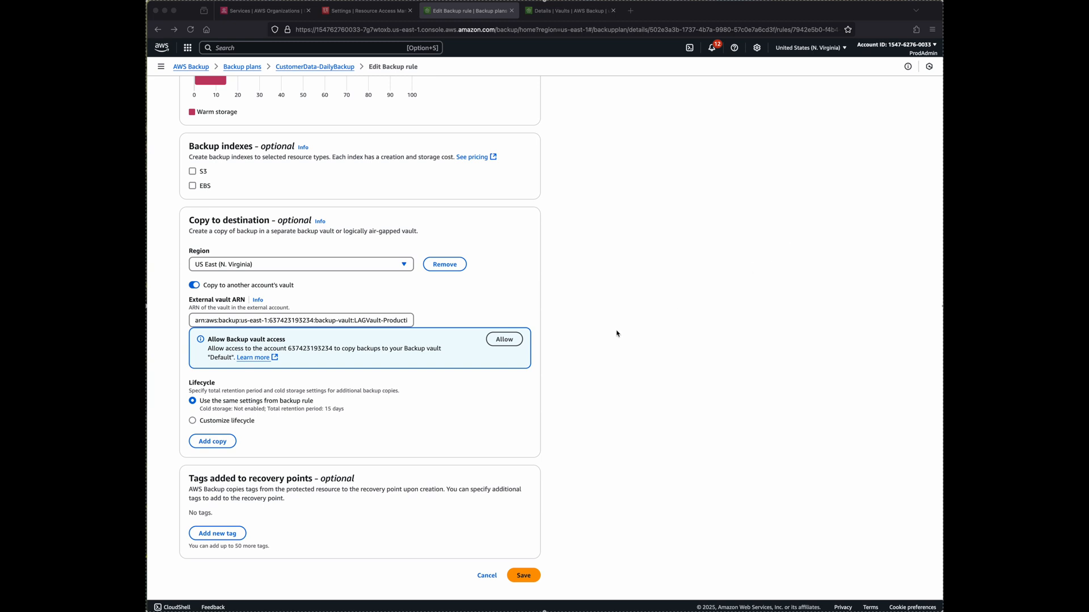
pyautogui.click(501, 340)
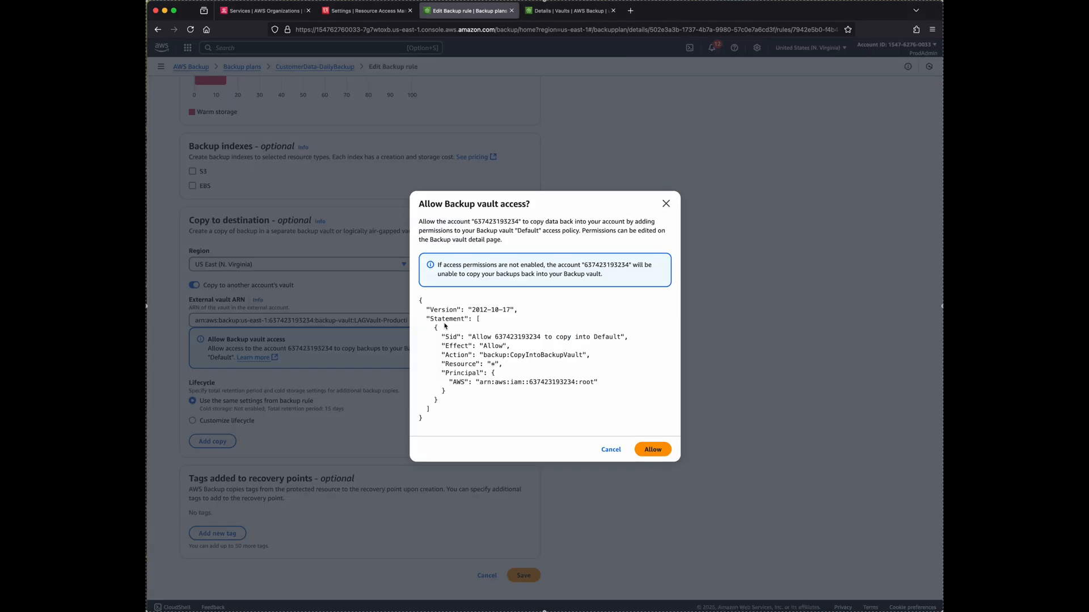
pyautogui.moveTo(423, 418); pyautogui.dragTo(412, 302)
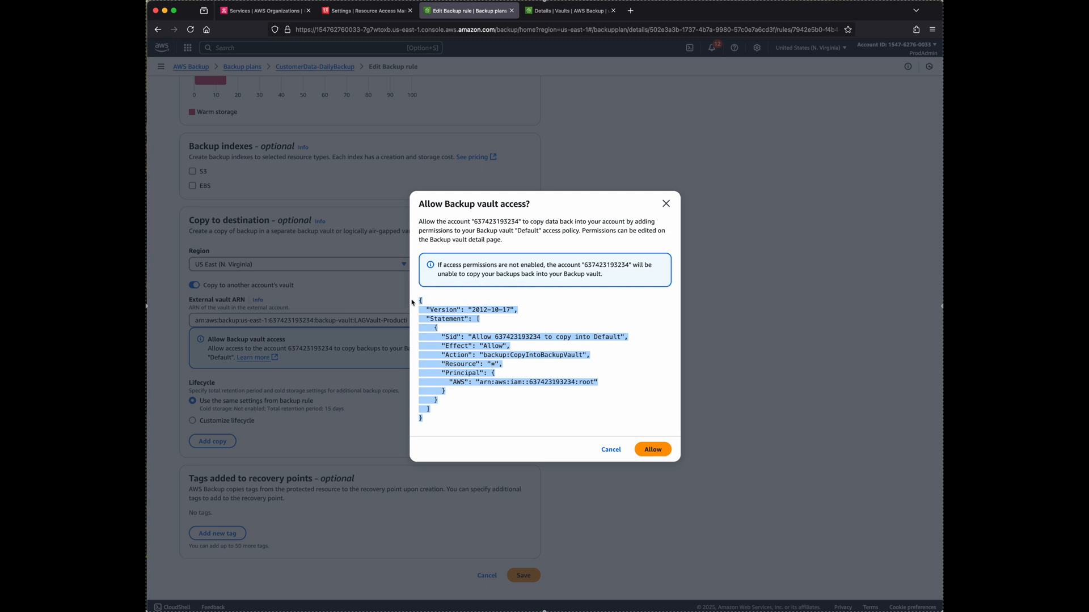
pyautogui.click(610, 449)
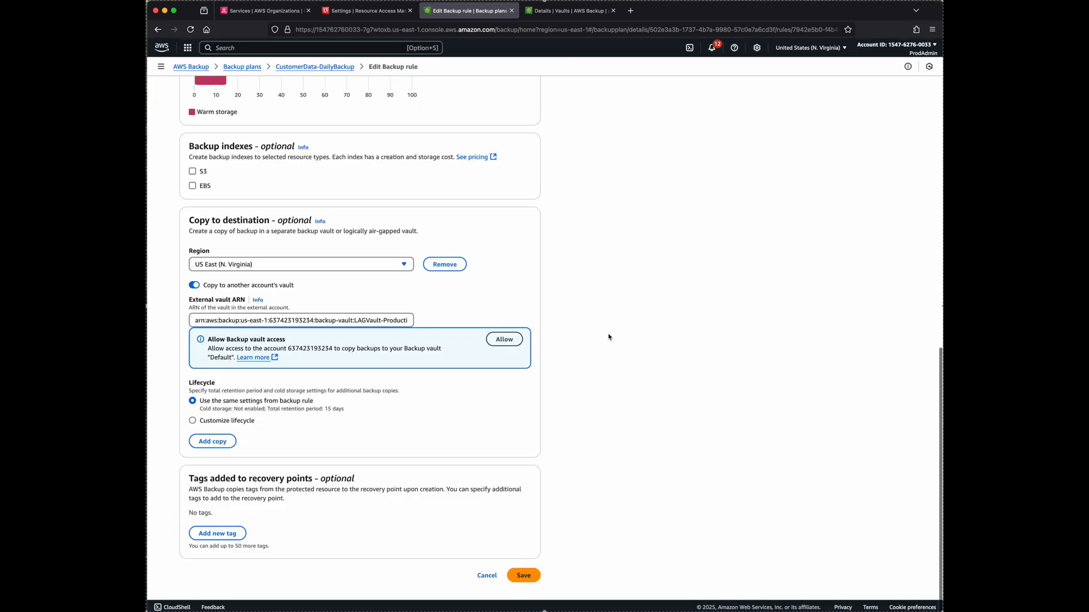
# Edit LAGVault-Production's access policy in the vault account and insert the copied CopyIntoBackupVault policy JSON.
pyautogui.click(567, 12)
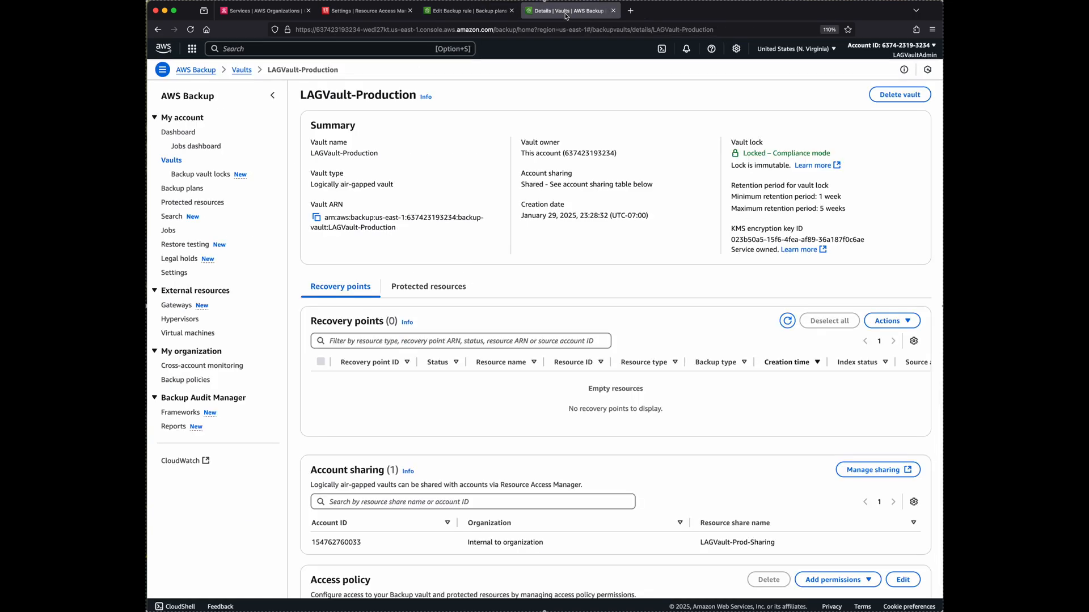
pyautogui.scroll(-5, 649, 355)
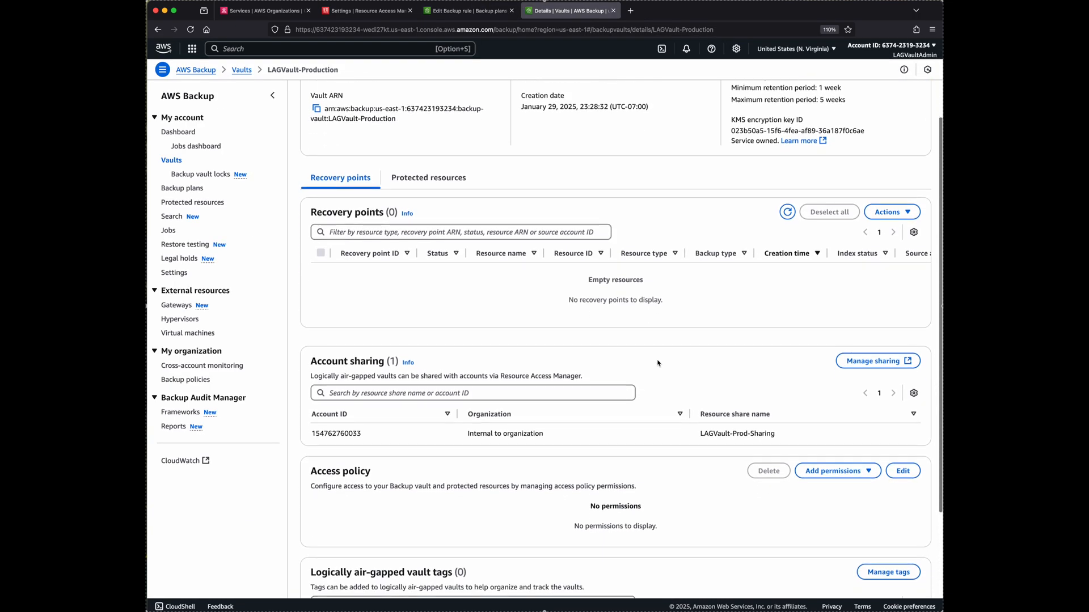
pyautogui.scroll(-2, 658, 370)
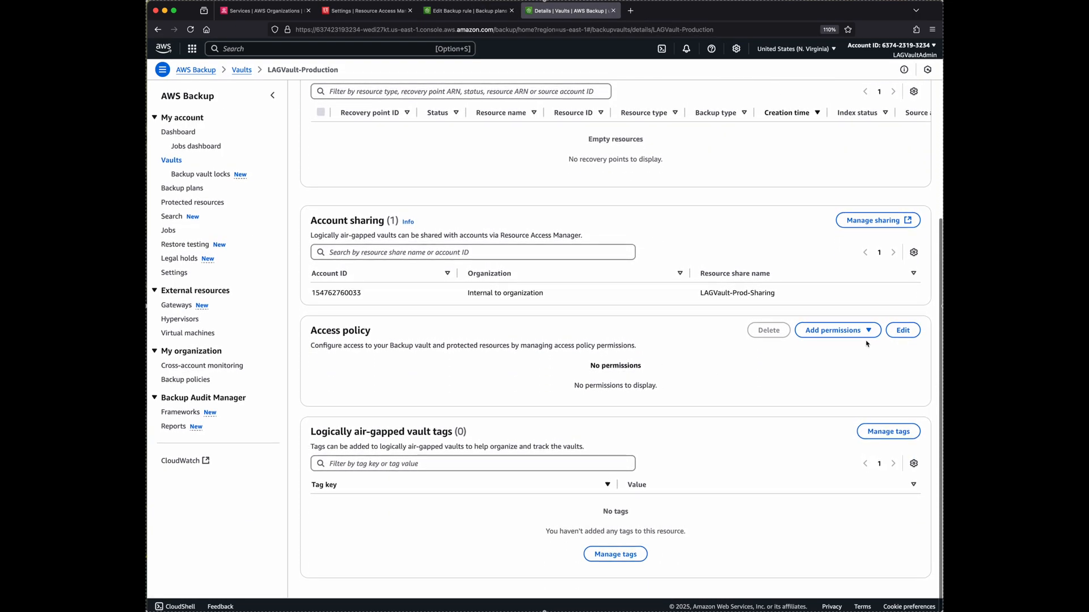
pyautogui.click(901, 330)
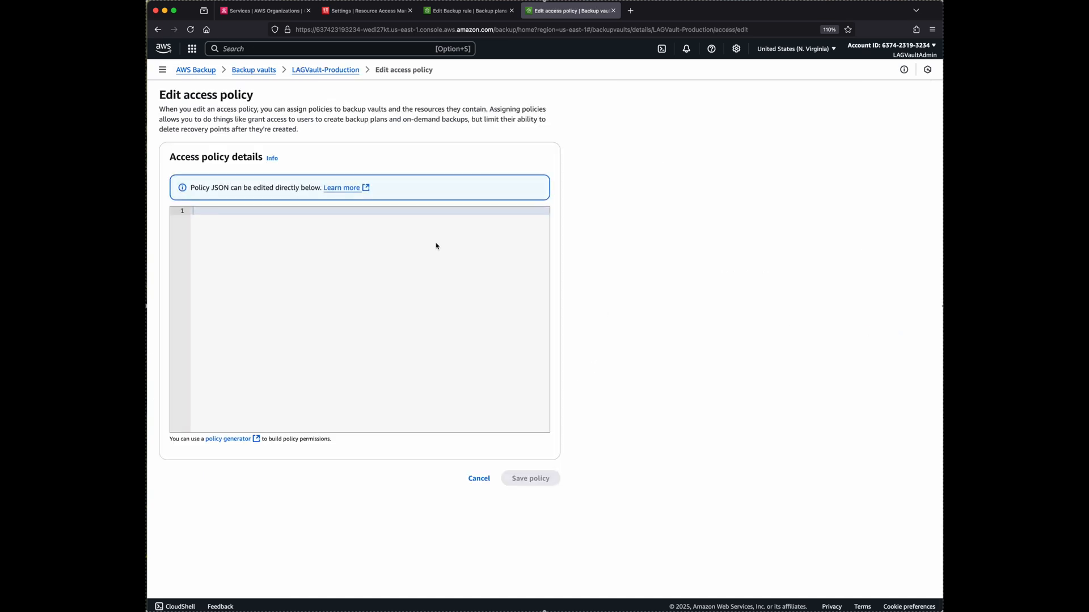
pyautogui.press('super+v')
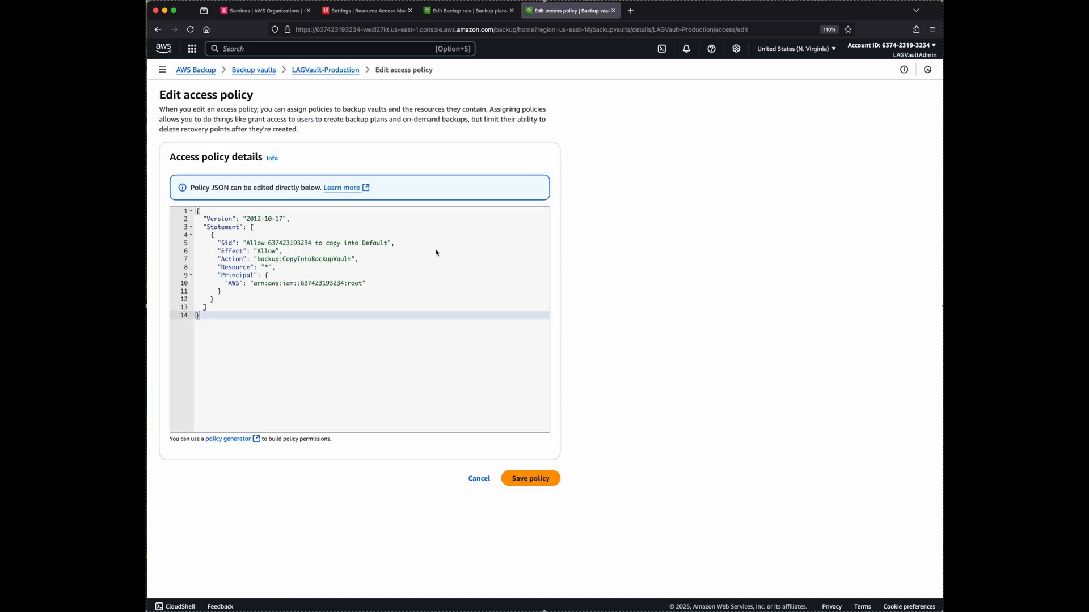
# Replace the account ID in the policy's AWS principal with the copied production account ID, save the policy and review it.
pyautogui.click(332, 284)
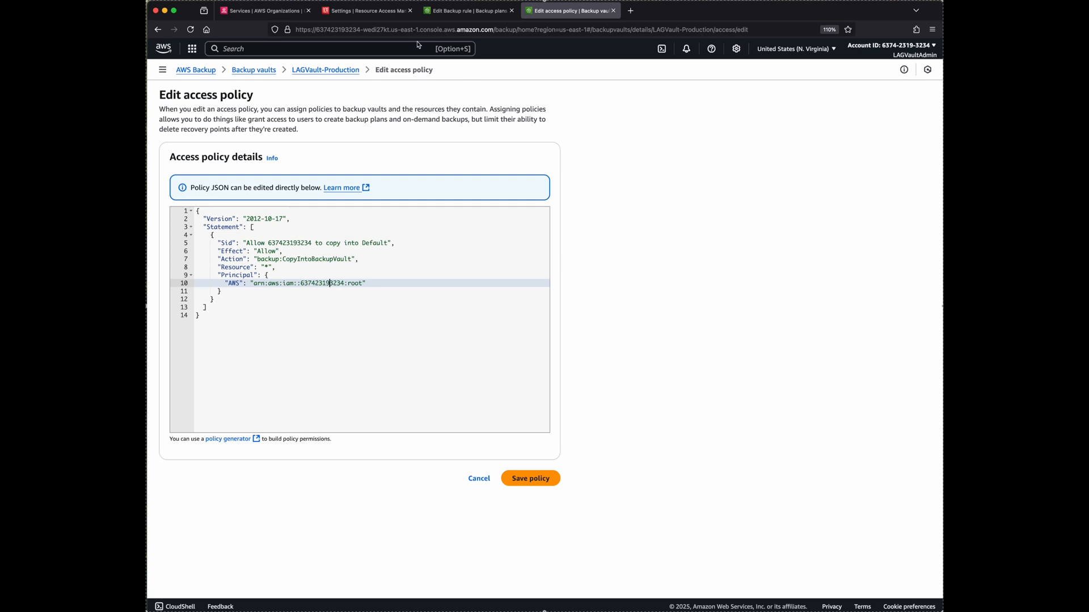
pyautogui.click(369, 11)
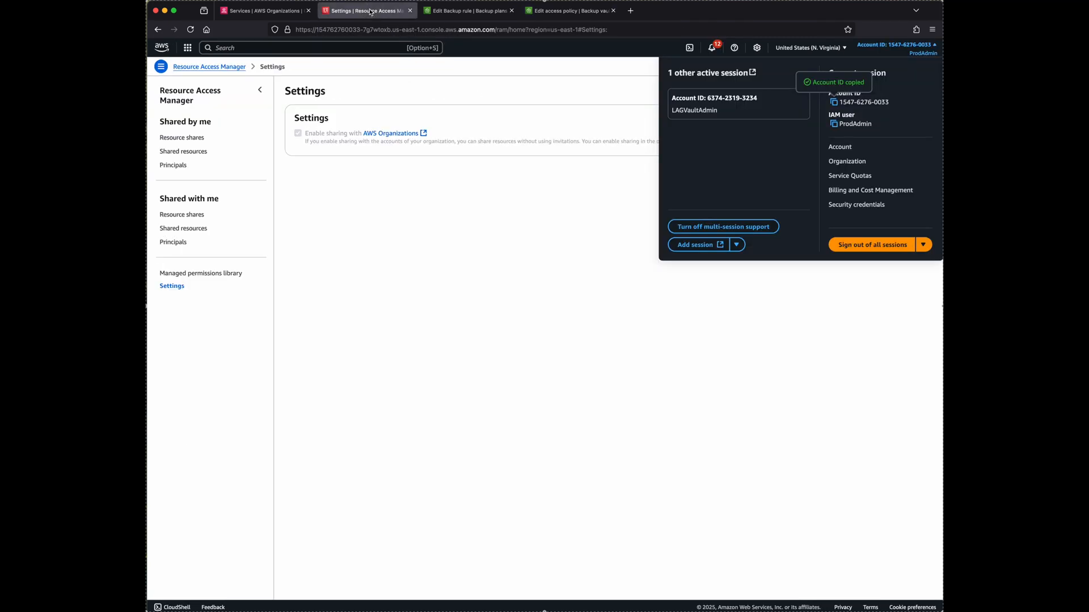
pyautogui.click(575, 184)
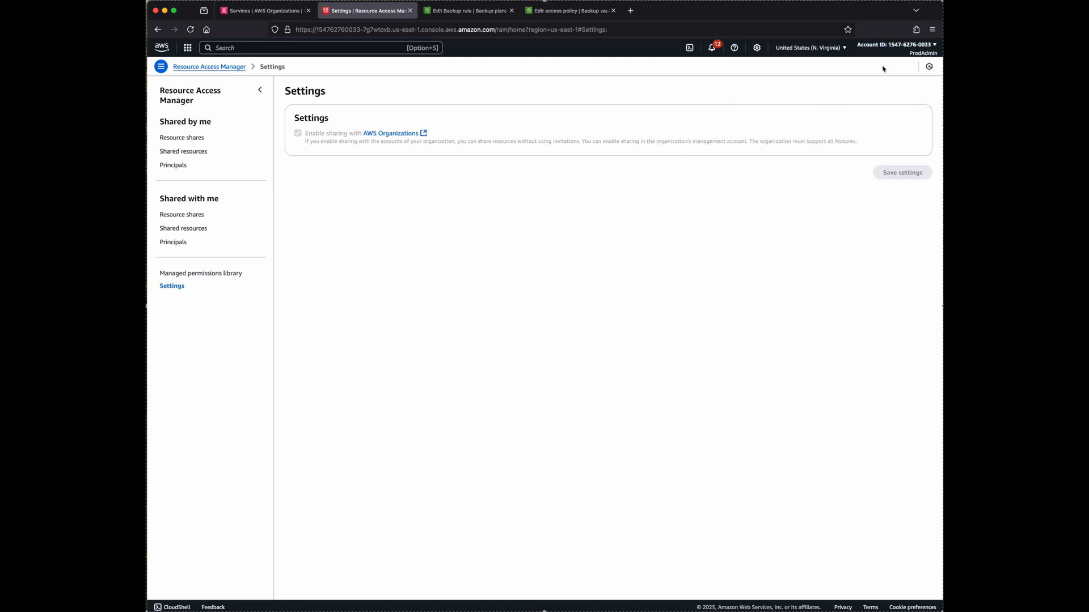
pyautogui.click(891, 48)
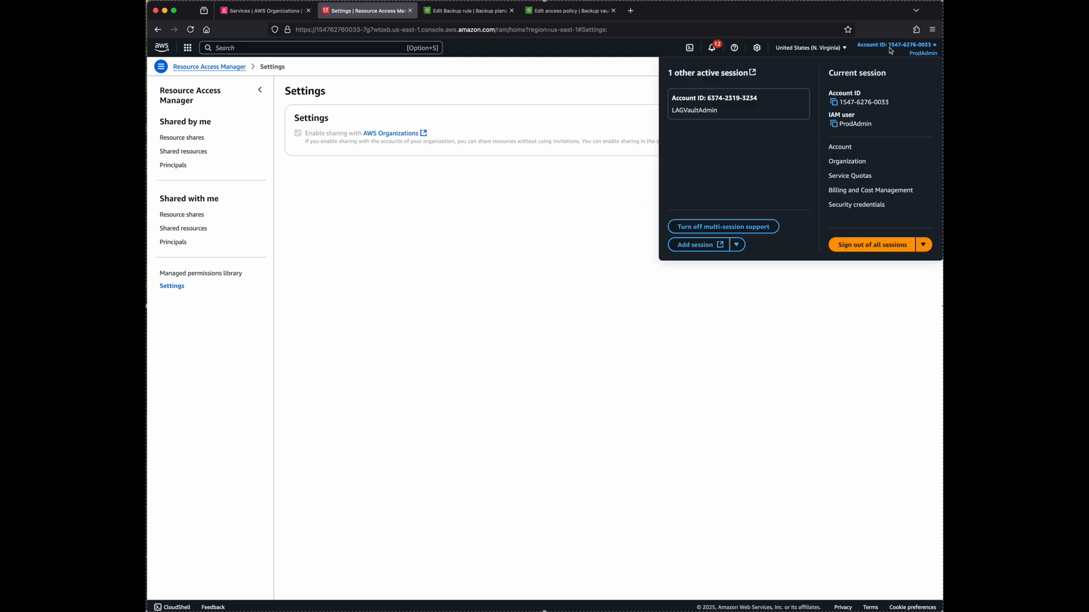
pyautogui.click(833, 102)
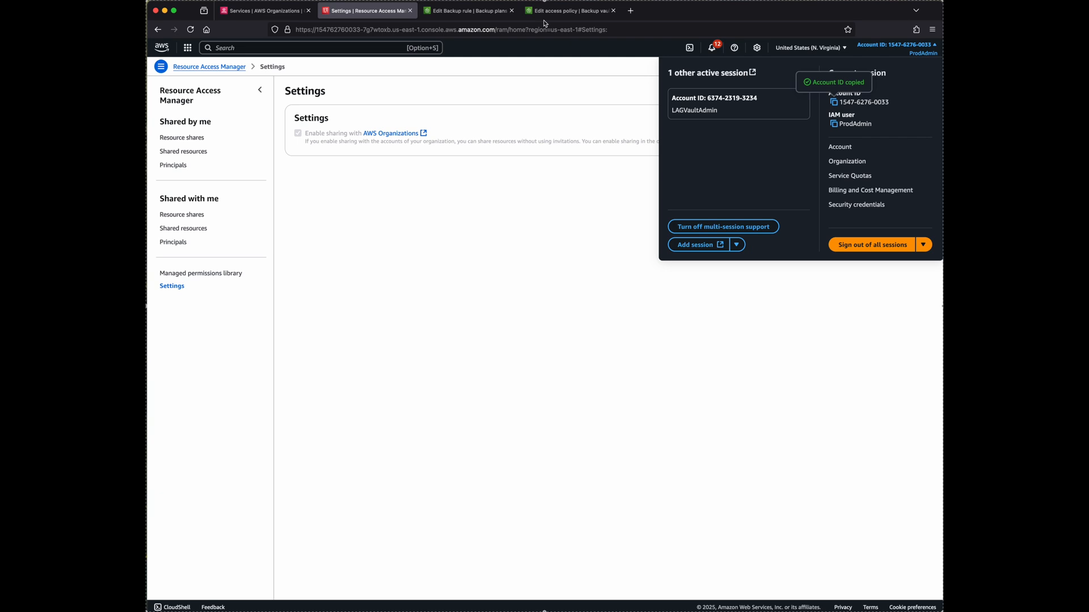
pyautogui.click(564, 10)
pyautogui.doubleClick(321, 282)
pyautogui.press('super+v')
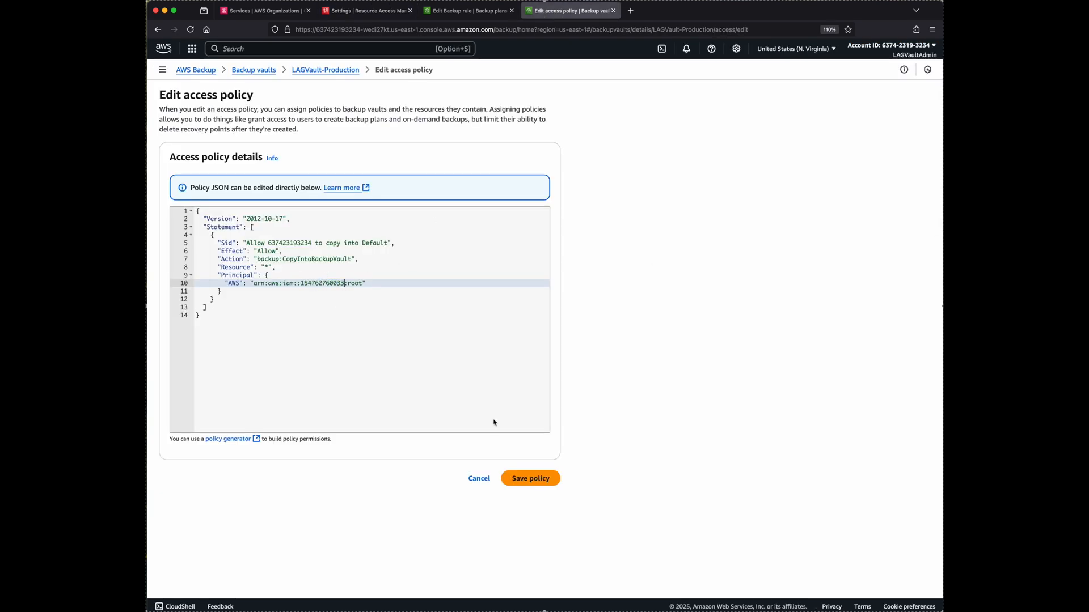
pyautogui.click(543, 482)
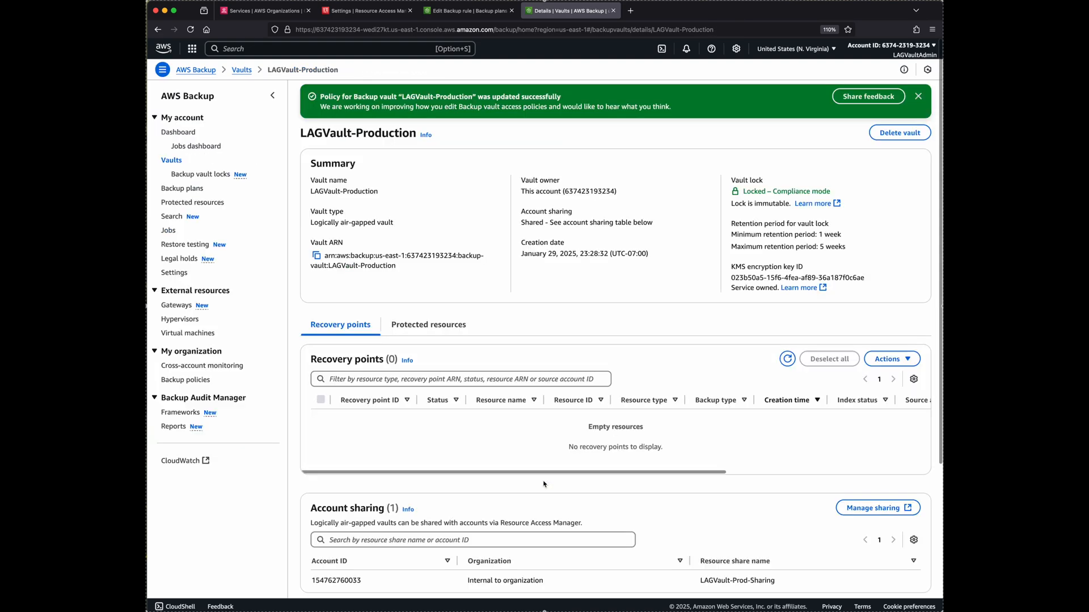
pyautogui.scroll(-5, 601, 457)
pyautogui.scroll(-4, 604, 458)
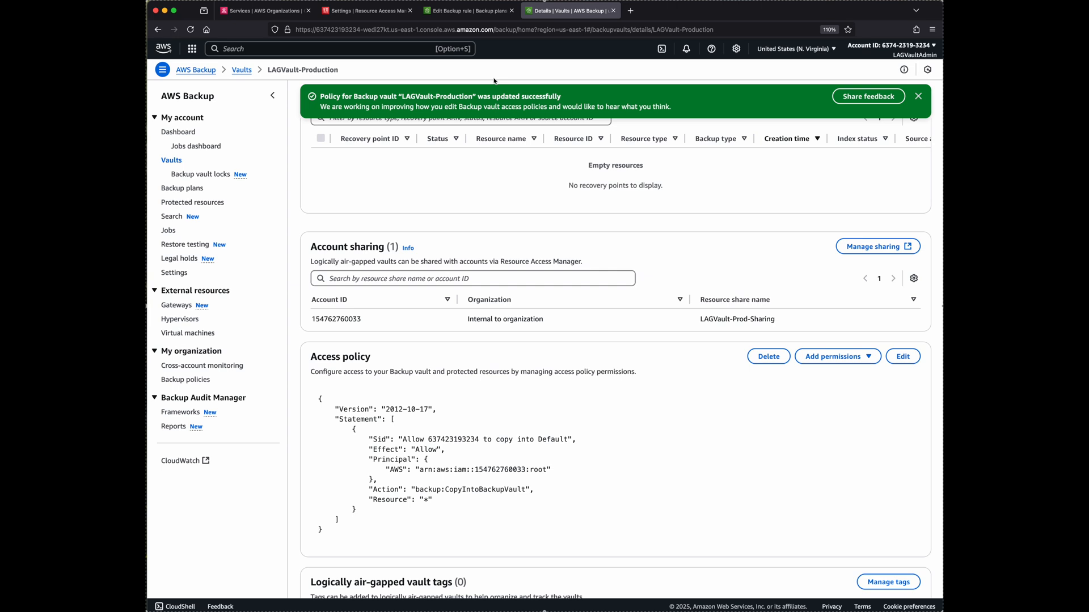
# Save the edited CustomerData-DailyBackup backup rule in the production account.
pyautogui.click(484, 10)
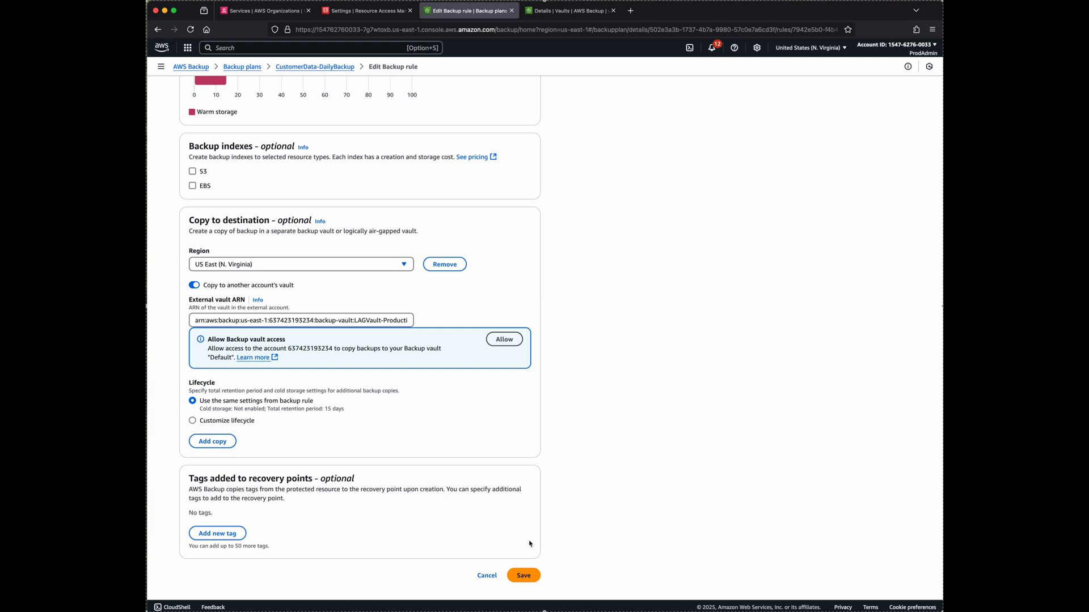
pyautogui.click(524, 576)
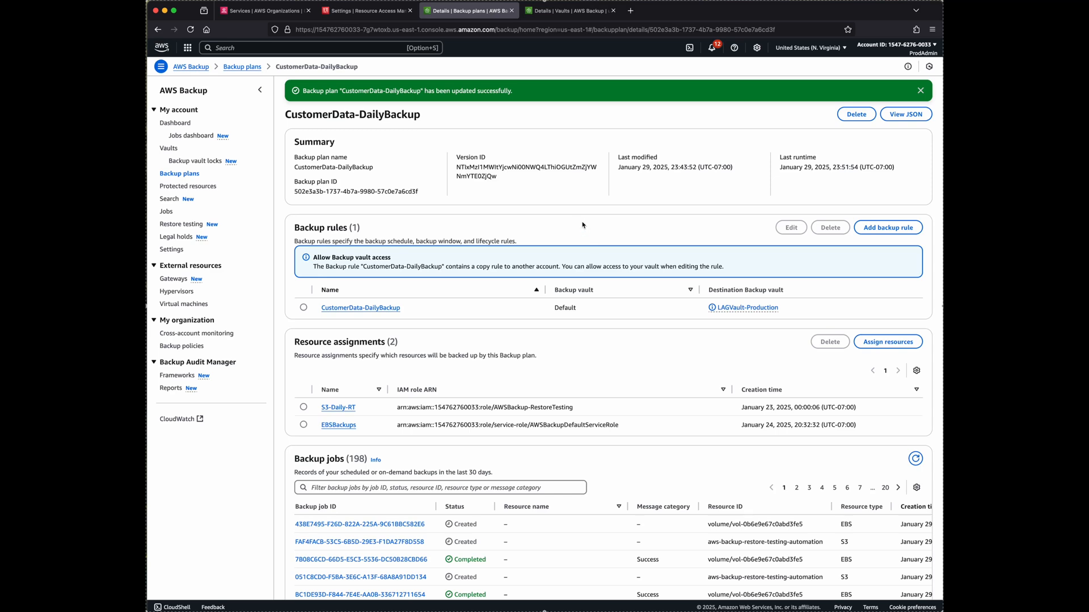
# In the vault account, open DemoLAGVault from the list of owned vaults to view its recovery points.
pyautogui.click(569, 11)
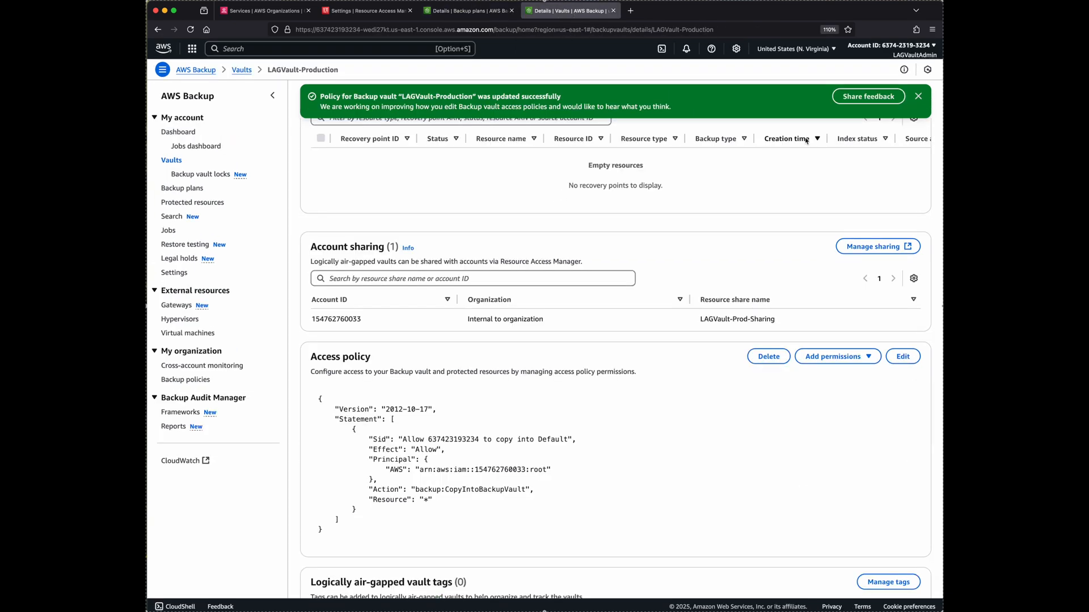
pyautogui.click(919, 96)
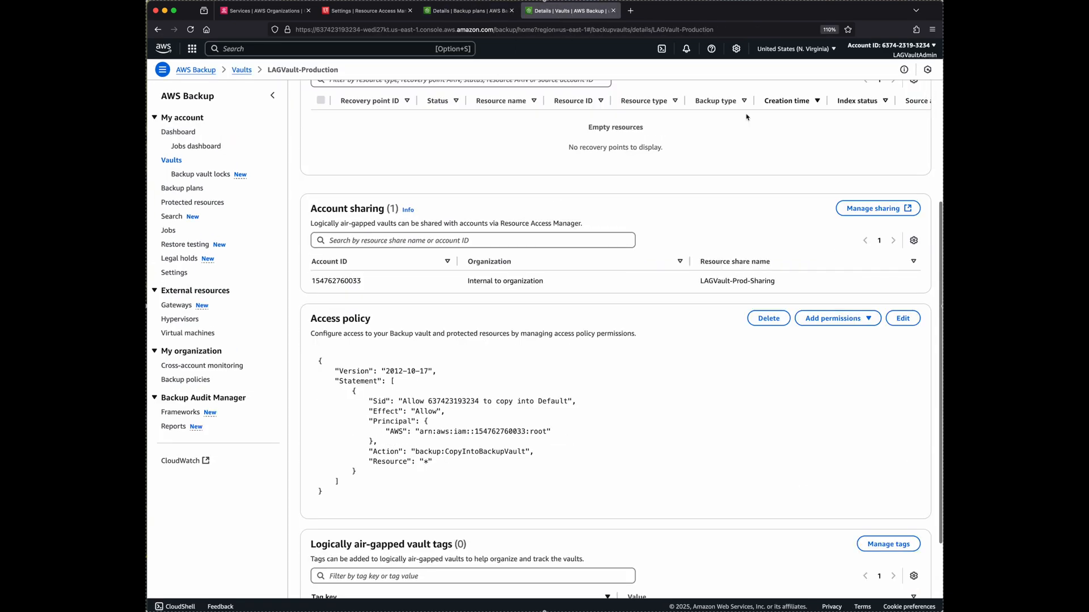
pyautogui.click(173, 161)
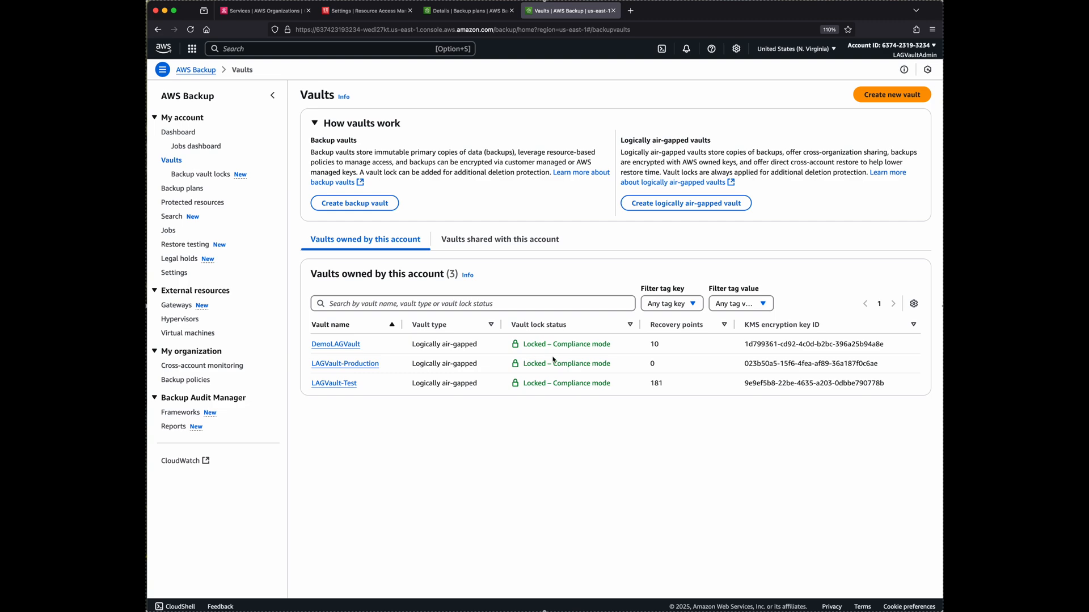
pyautogui.click(337, 345)
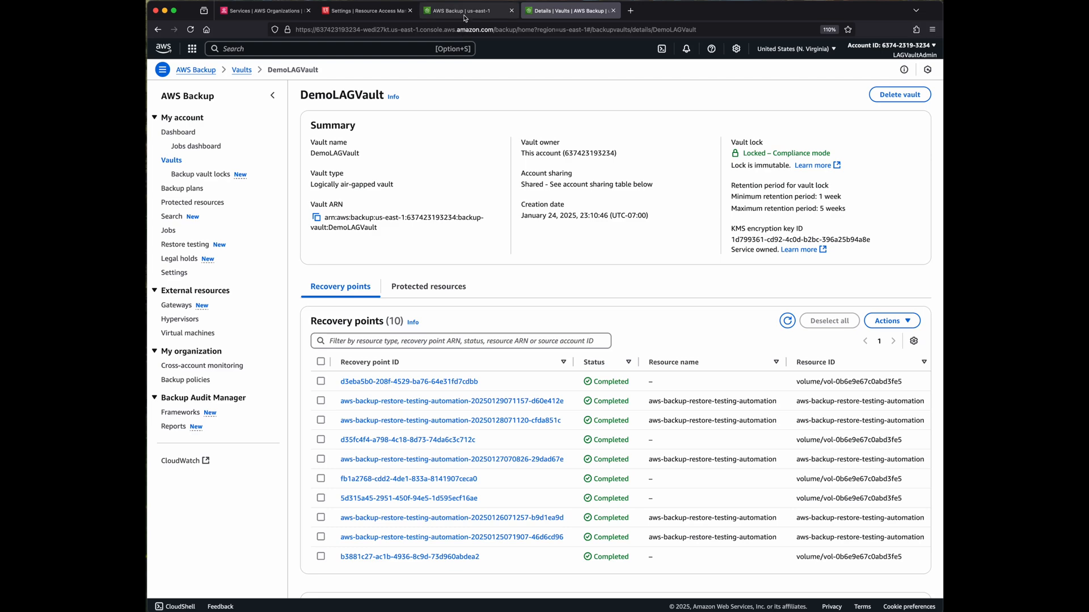
# In the production account, open DemoLAGVault from the vaults shared with this account to view its recovery points.
pyautogui.moveTo(465, 19)
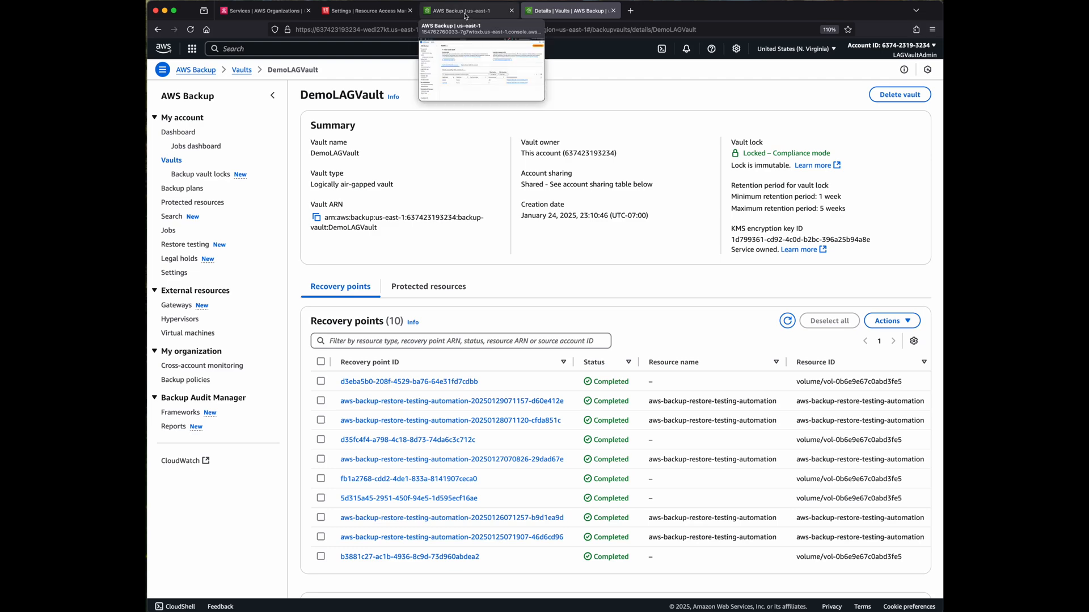
pyautogui.click(465, 11)
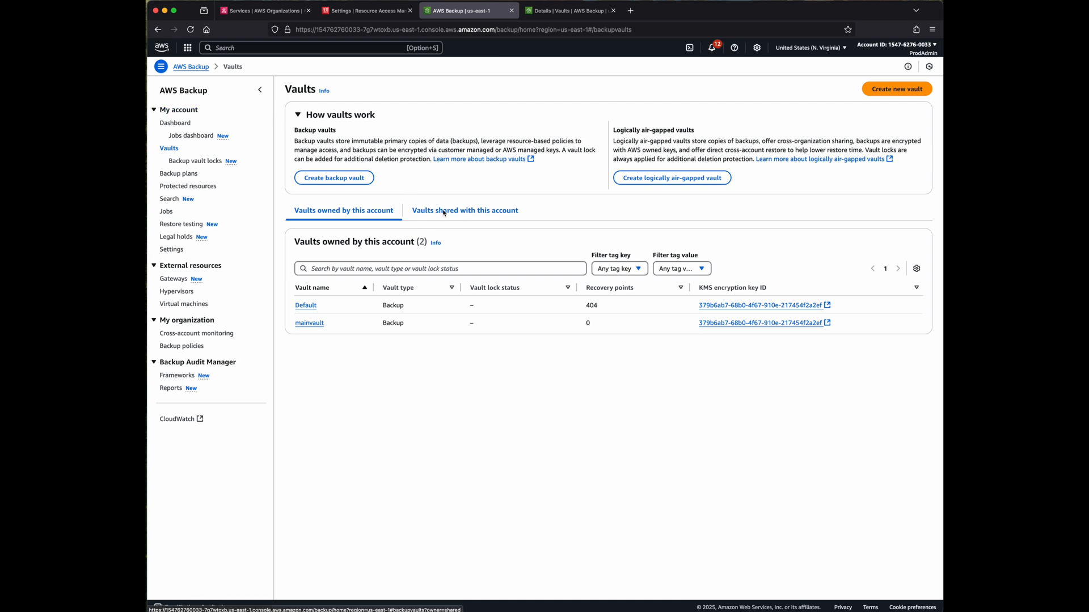
pyautogui.click(470, 212)
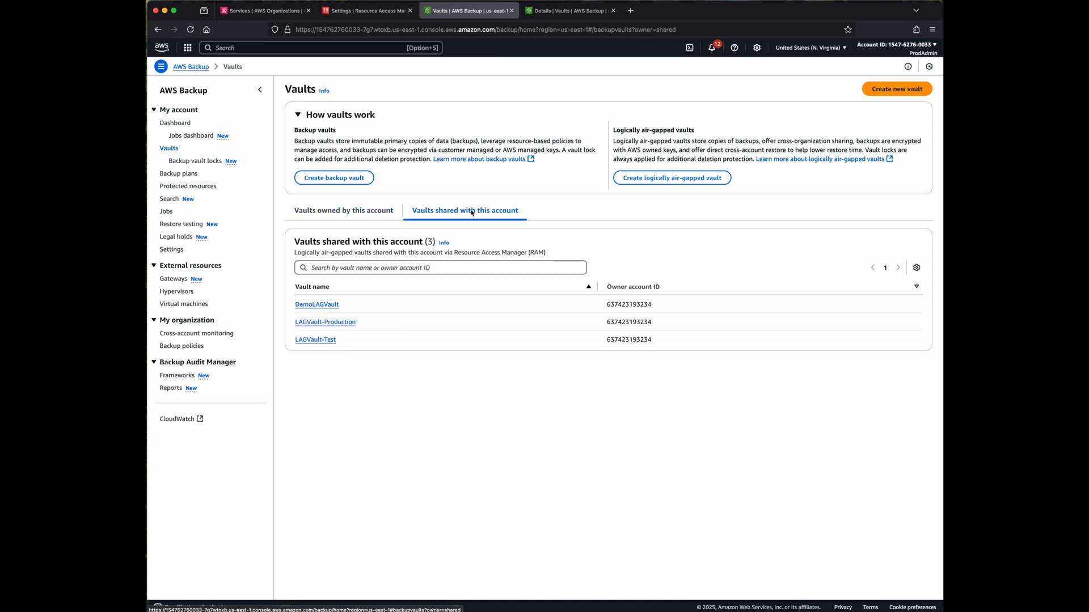
pyautogui.click(321, 305)
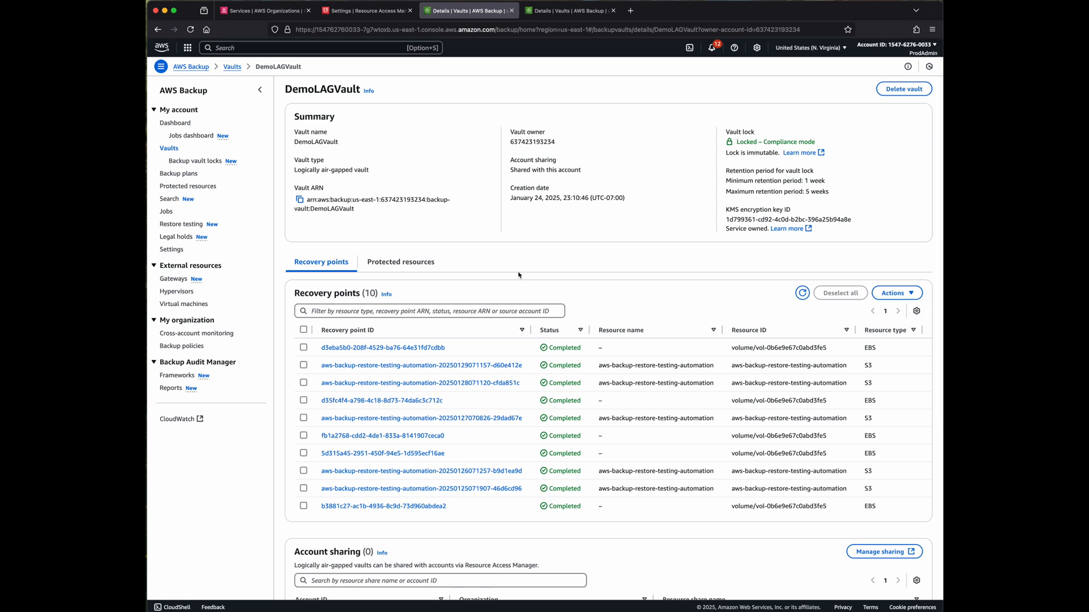
# Select the first EBS recovery point in the shared DemoLAGVault and check which actions are available for it.
pyautogui.click(303, 348)
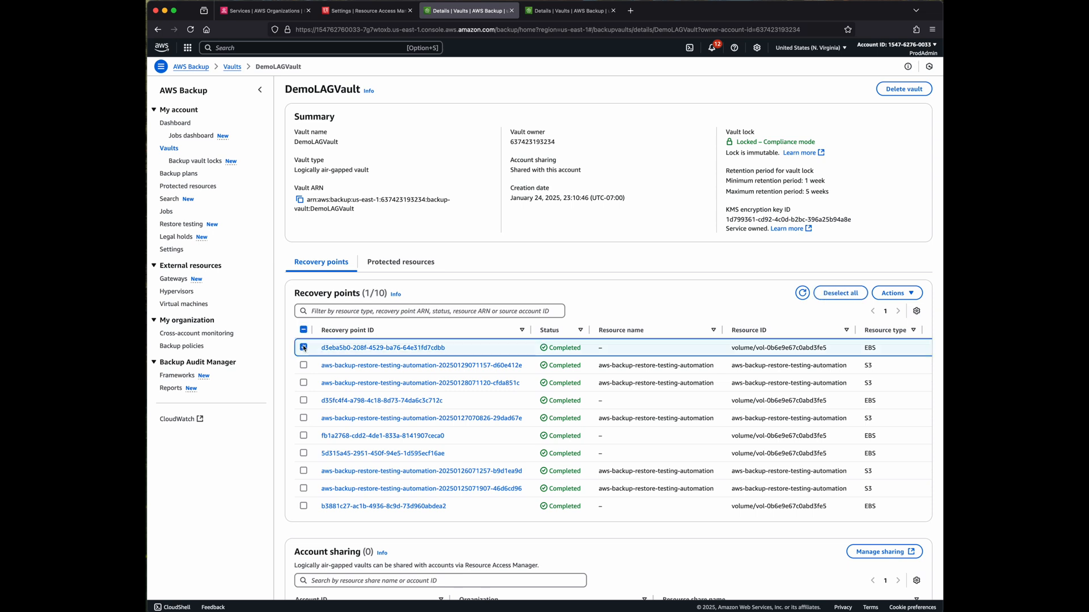
pyautogui.click(890, 293)
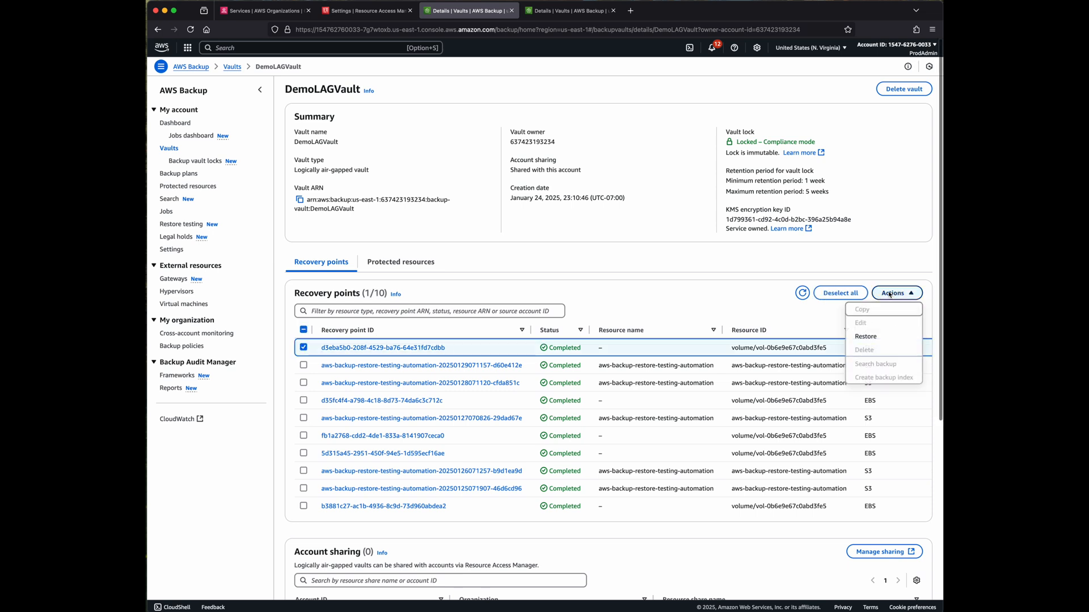
pyautogui.click(796, 317)
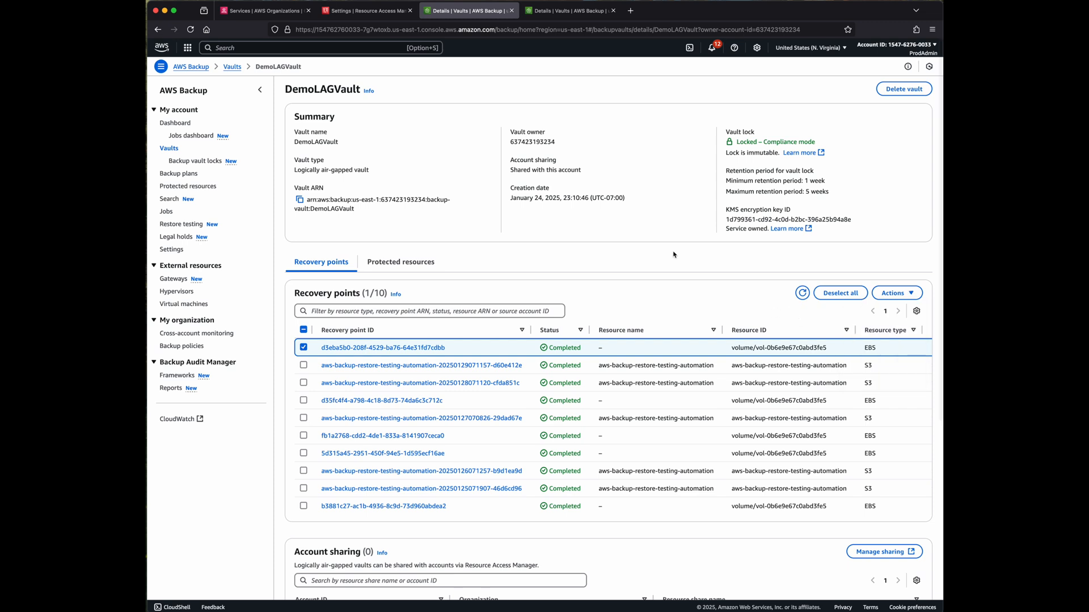